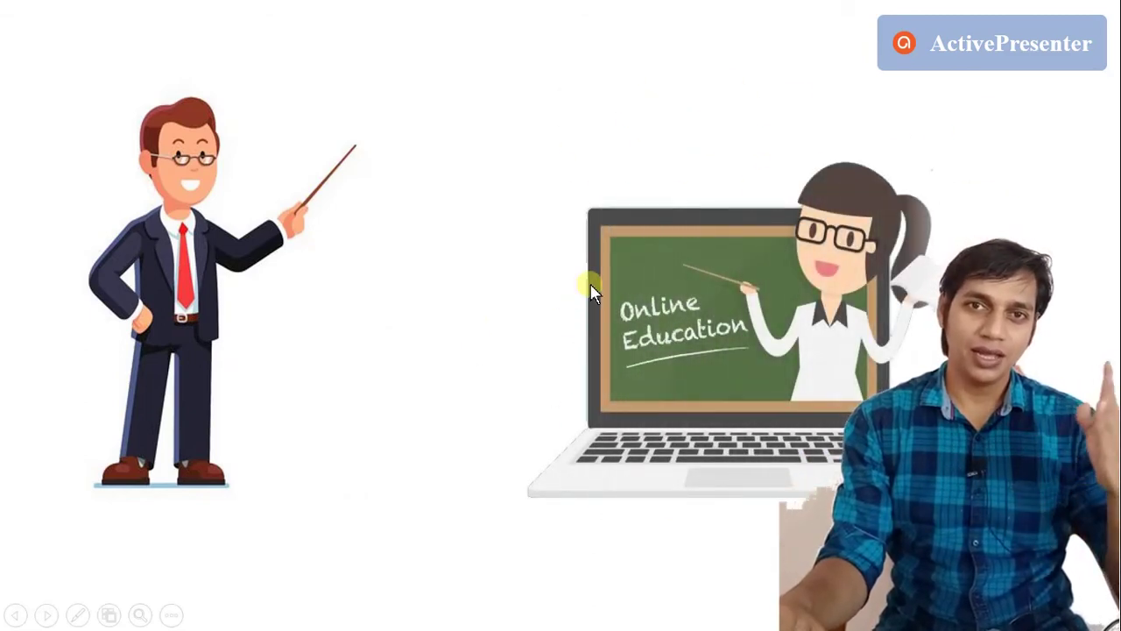
- Advance the slide show from slide 1 past the tutorial image to the blank third slide
left_click(592, 291)
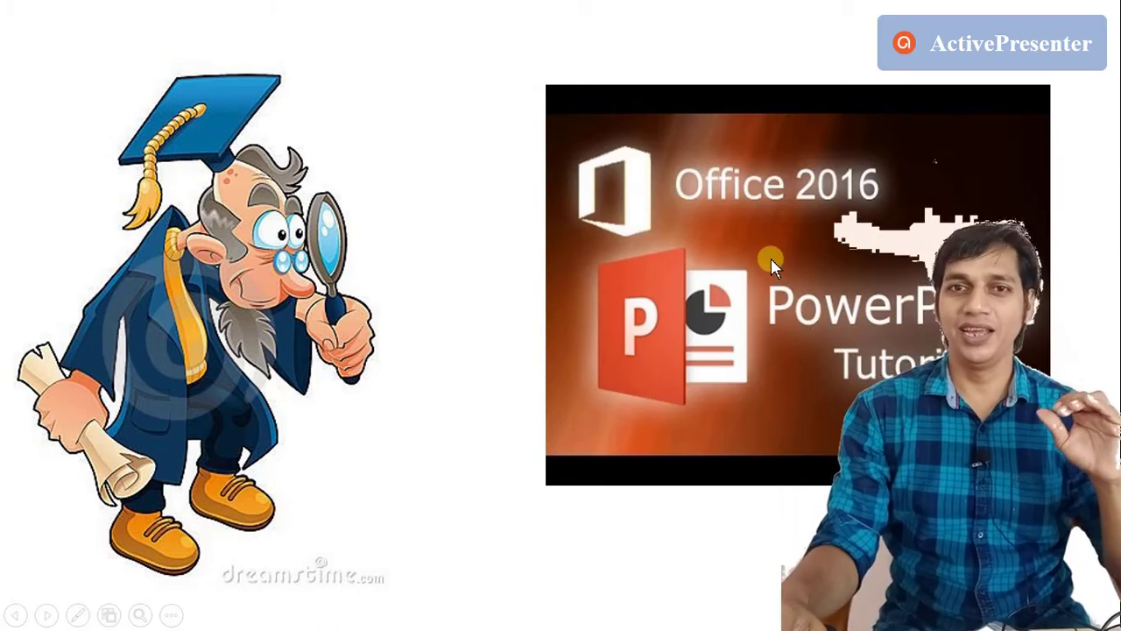
left_click(772, 260)
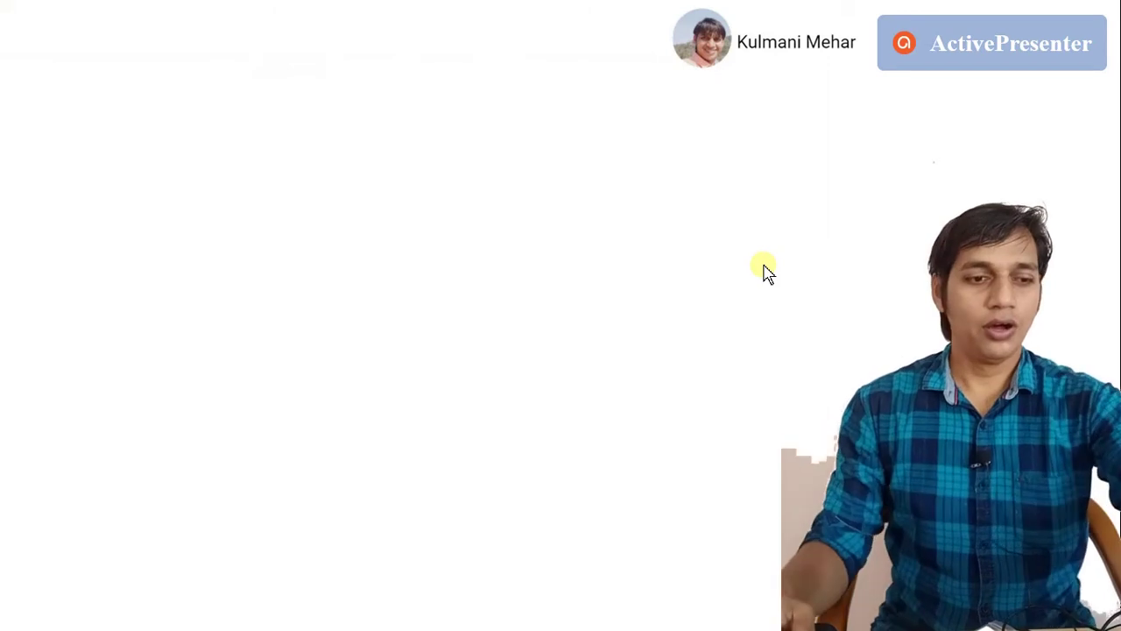
- Exit the slide show and switch to the Design of Machine Elements PDF in Acrobat
key("Escape")
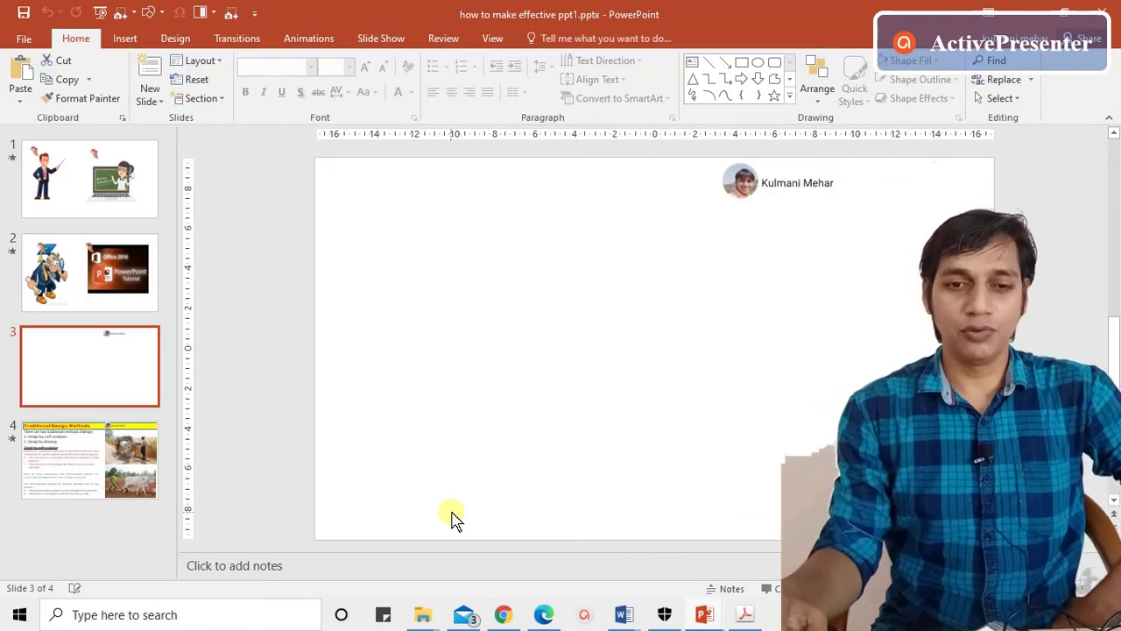
left_click(745, 616)
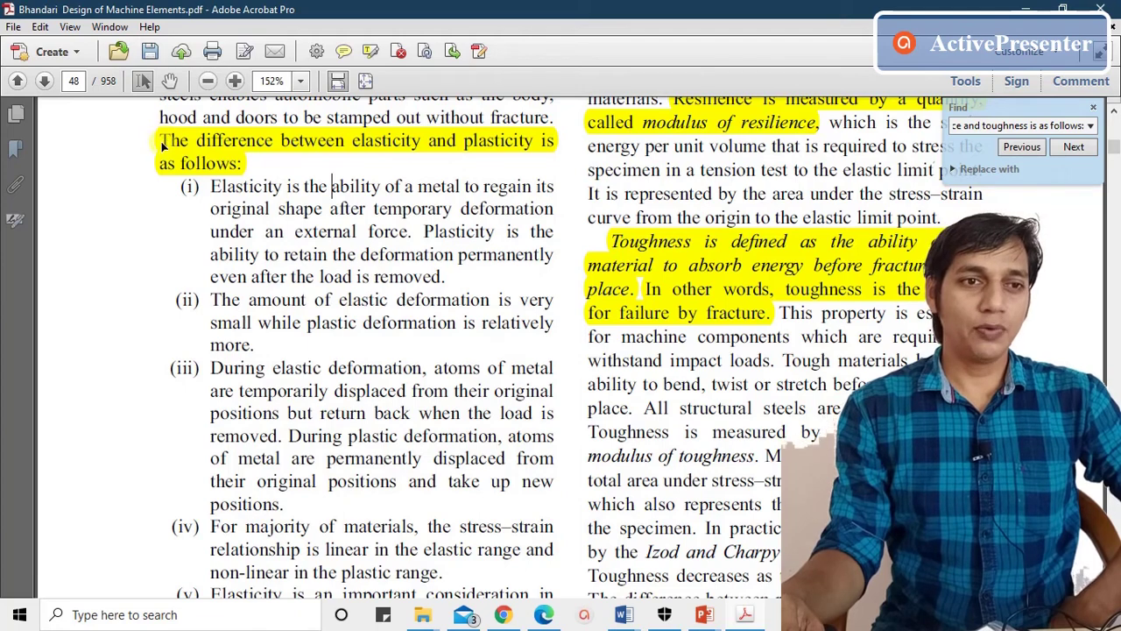
- Select the page 48 passage from 'The difference between elasticity and plasticity' through item (v)
left_click_drag(248, 166, 282, 188)
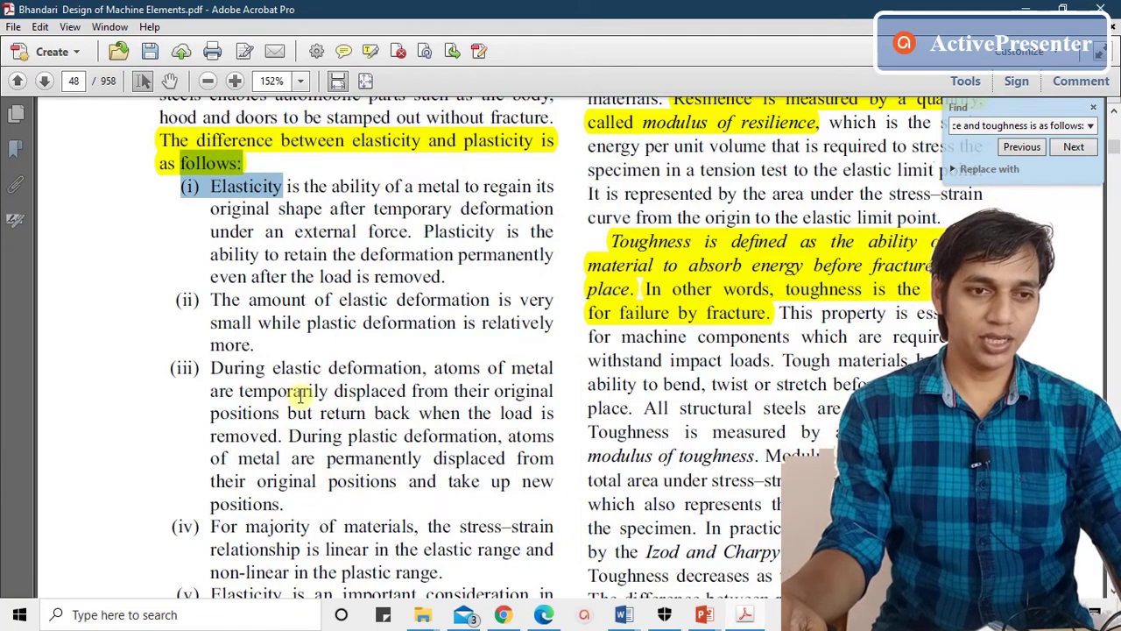
scroll(300, 399, "down", 3)
mouse_move(359, 532)
left_mouse_down()
mouse_move(156, 79)
mouse_move(206, 57)
left_mouse_up()
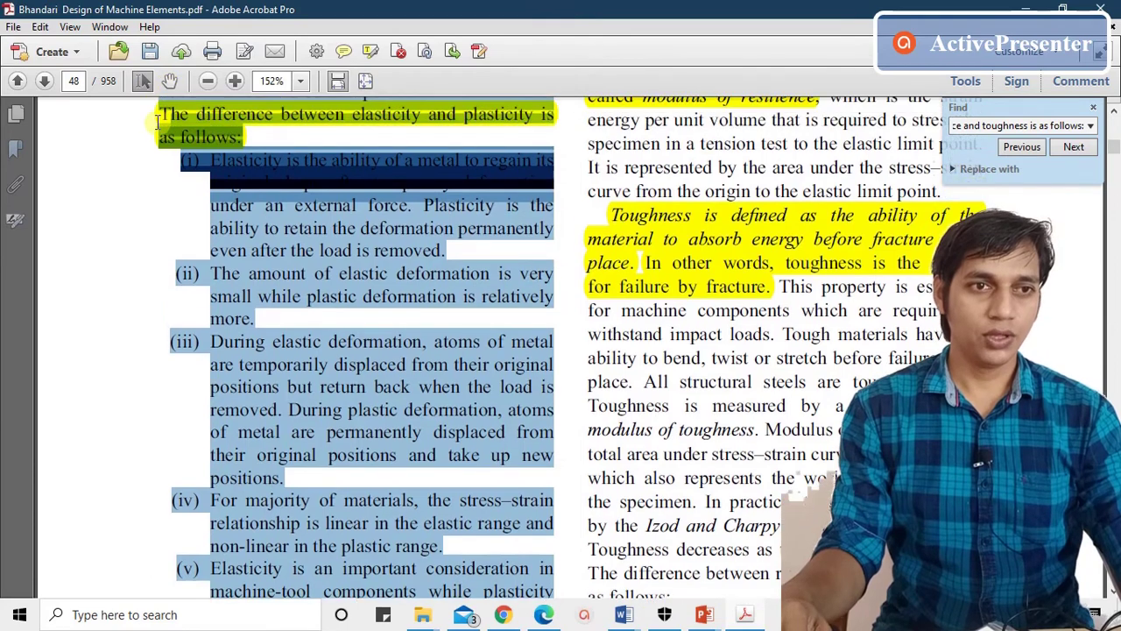
left_click_drag(206, 57, 156, 114)
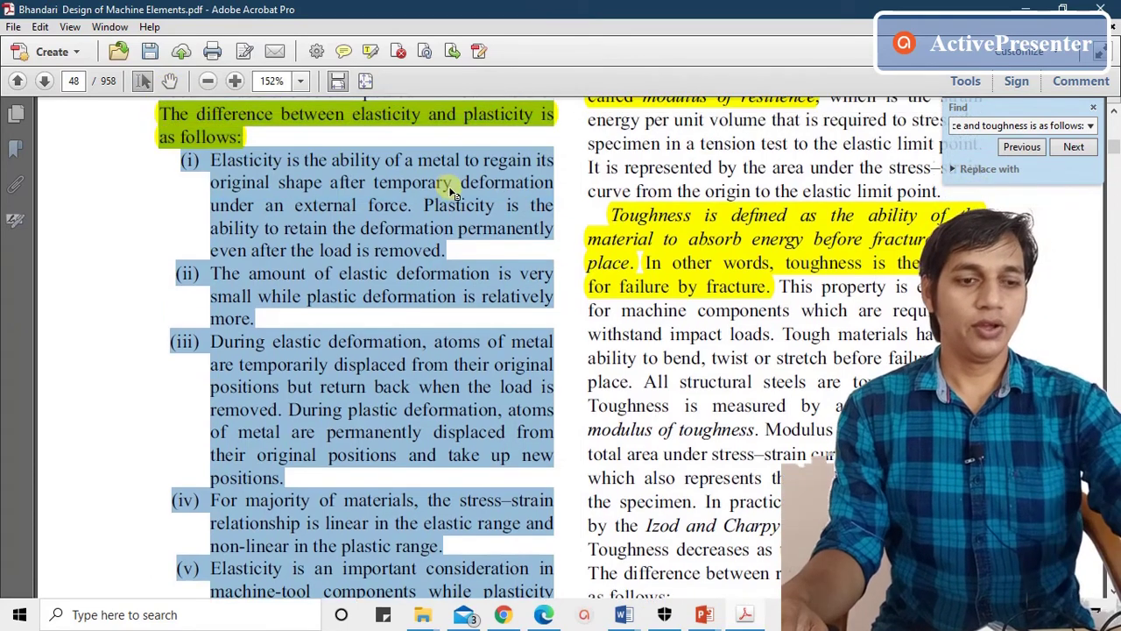
- Paste the elasticity passage onto slide 3 of 'how to make effective ppt1', shifting it left and widening it
left_click(704, 614)
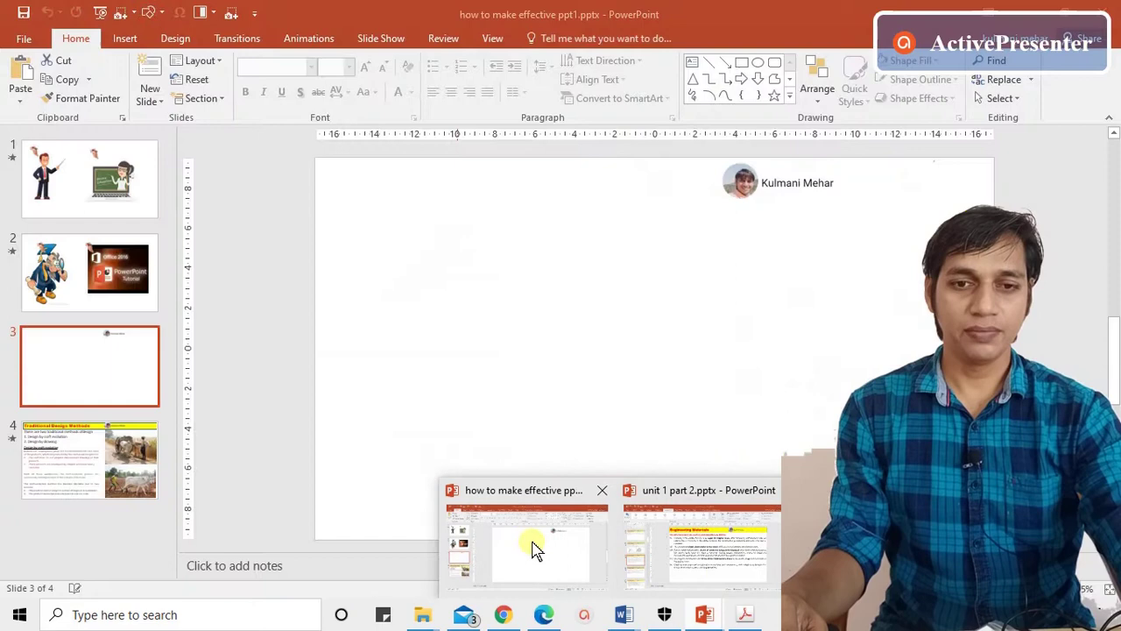
left_click(536, 547)
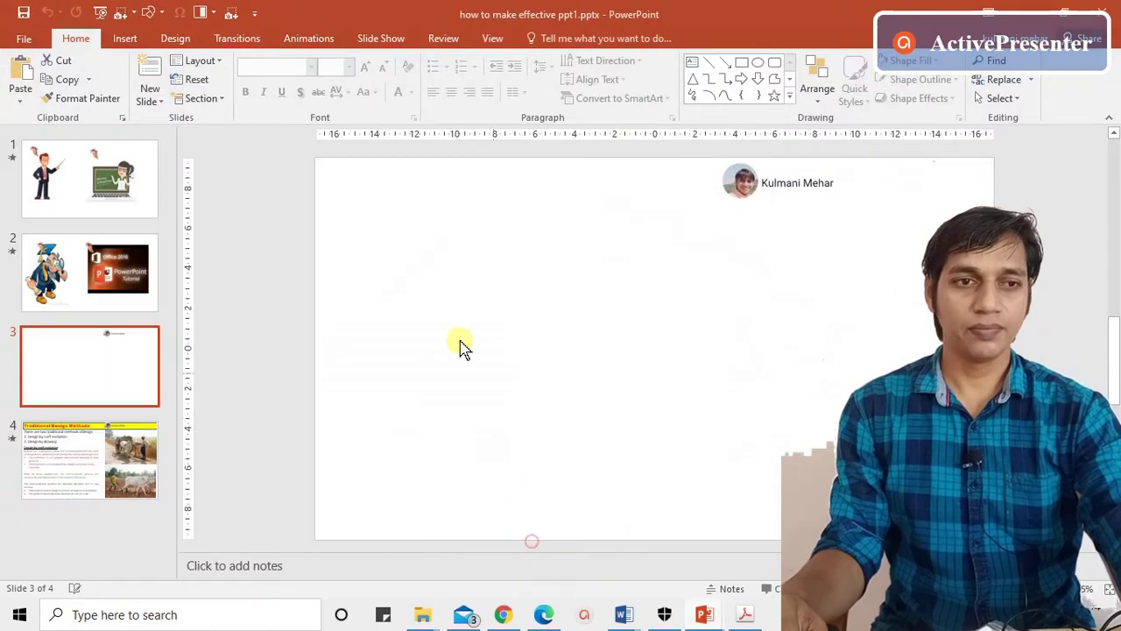
key("ctrl+v")
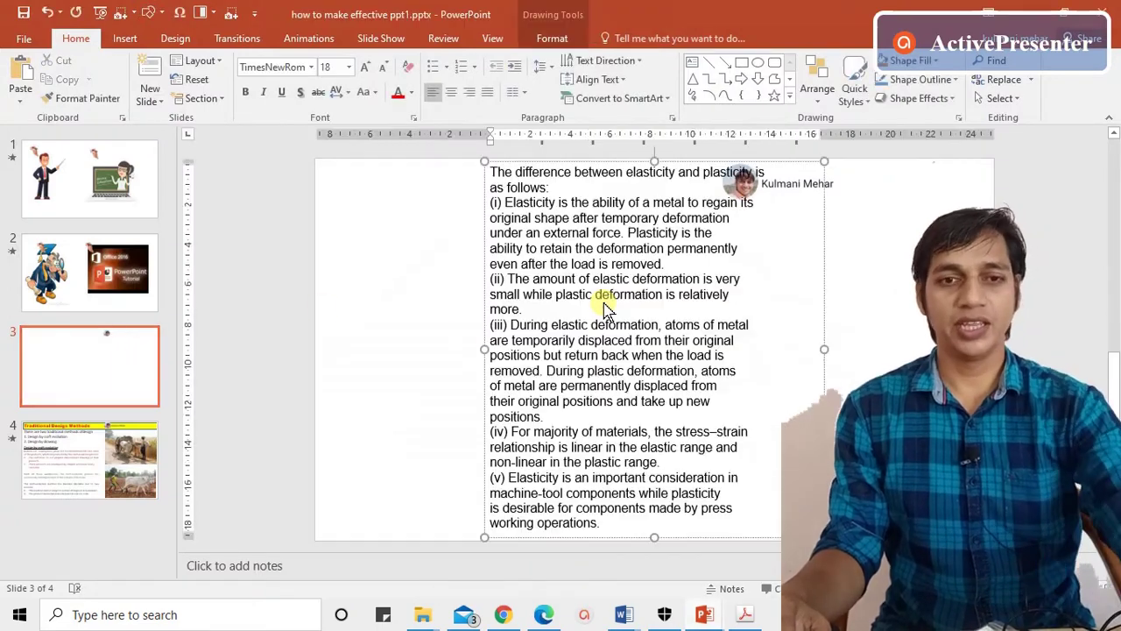
left_click_drag(483, 351, 313, 351)
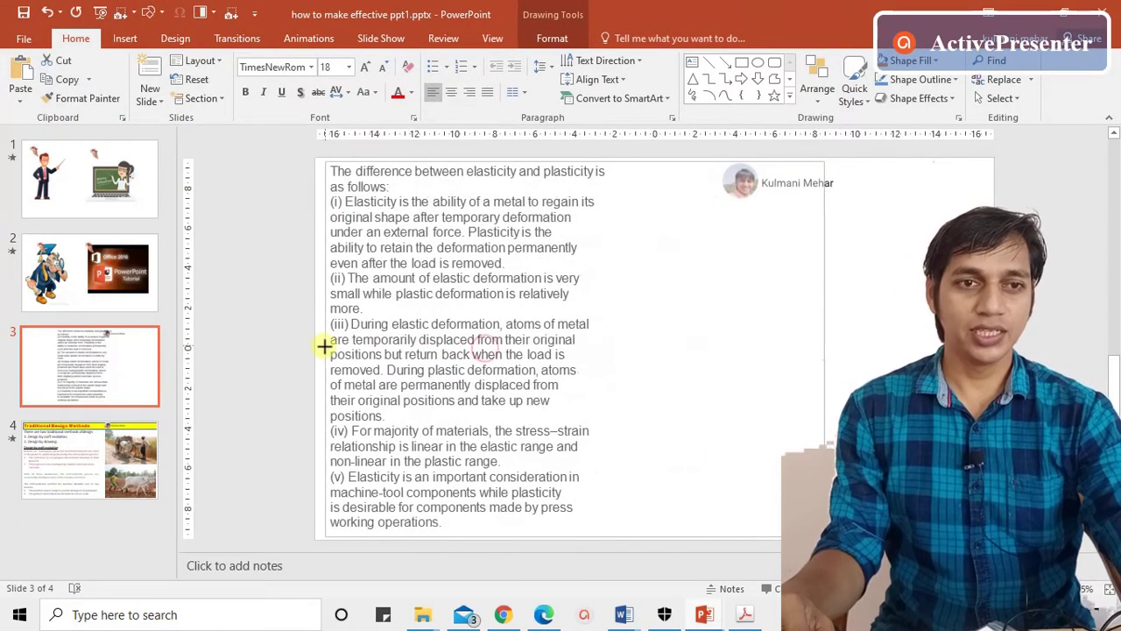
left_click_drag(826, 350, 911, 349)
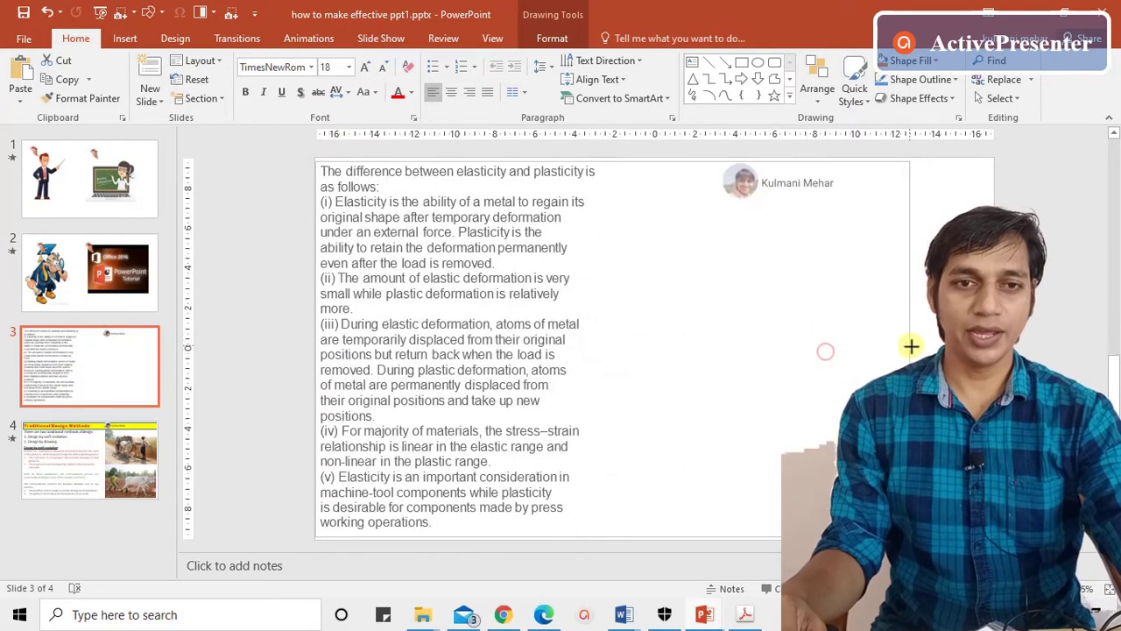
- Delete the stray line breaks so the broken sentences rejoin into full paragraphs
left_click(592, 173)
key("Delete")
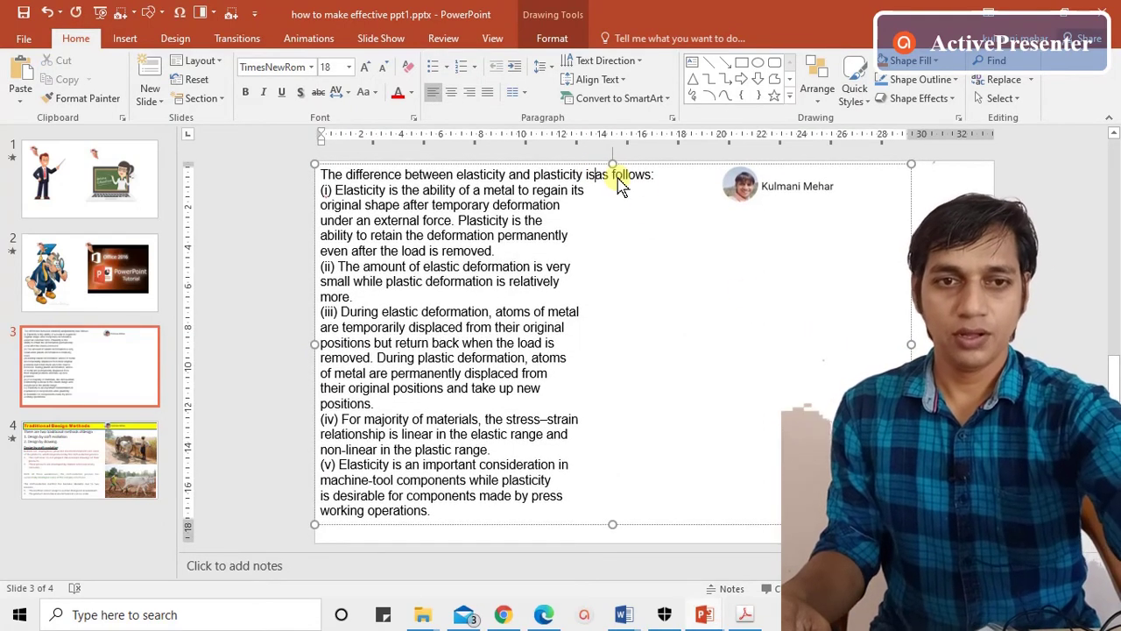
left_click(608, 190)
key("Delete")
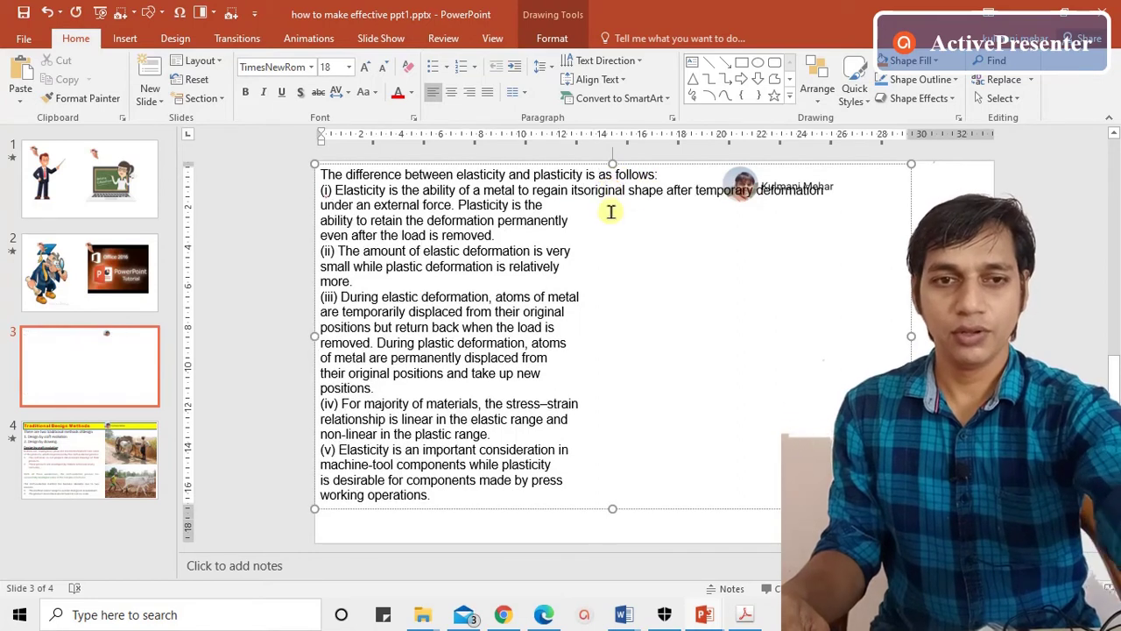
left_click(567, 205)
key("Delete")
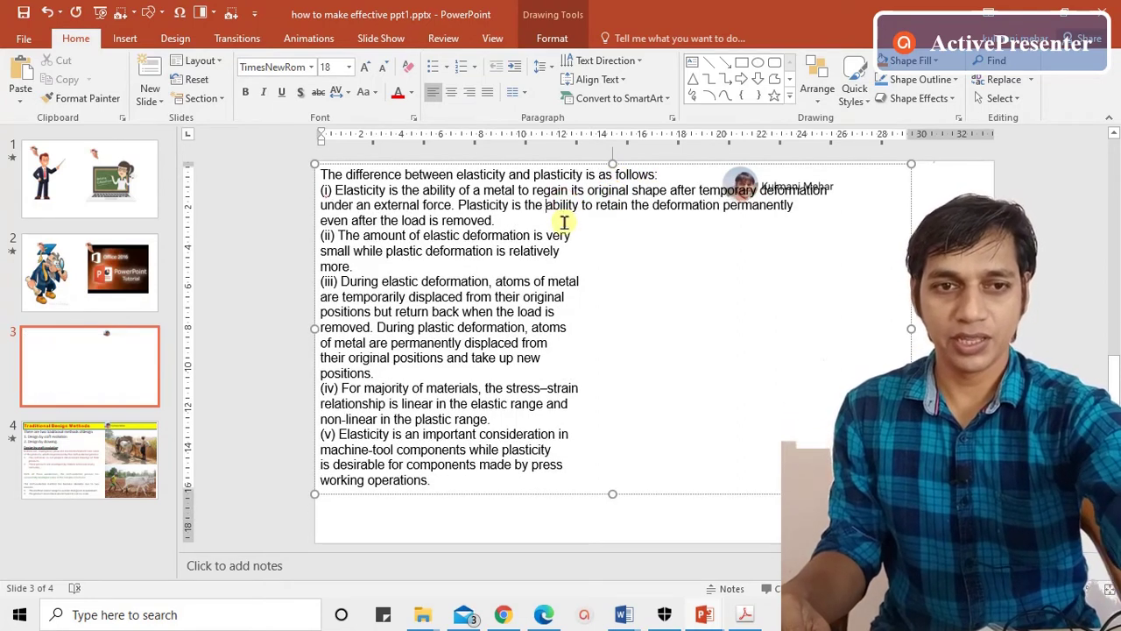
left_click(551, 220)
key("Delete")
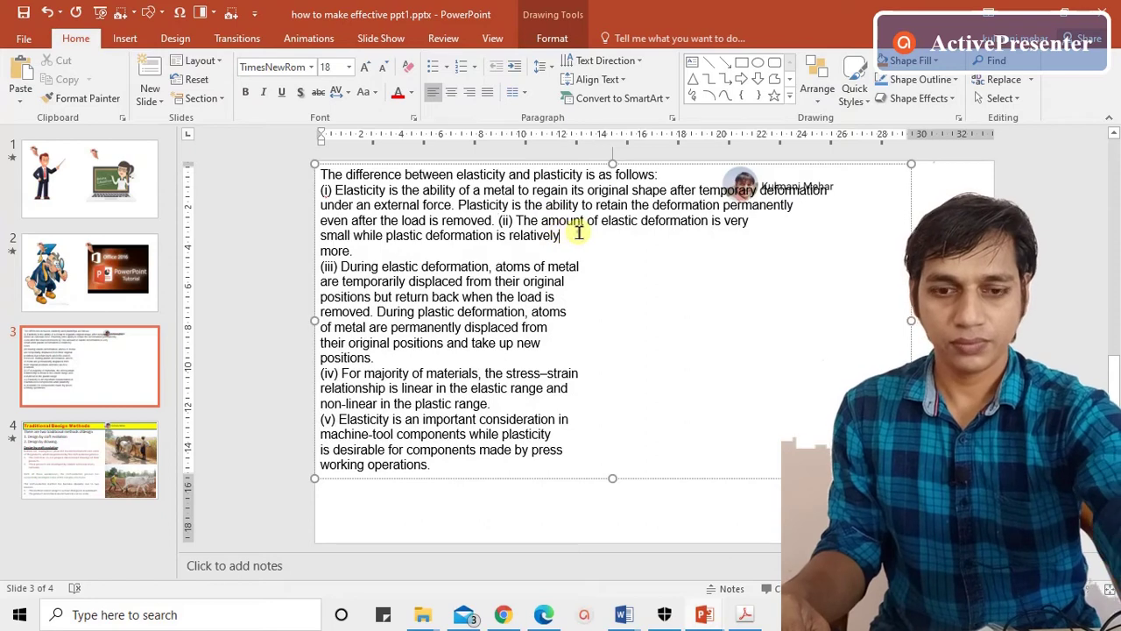
left_click(574, 235)
key("Delete")
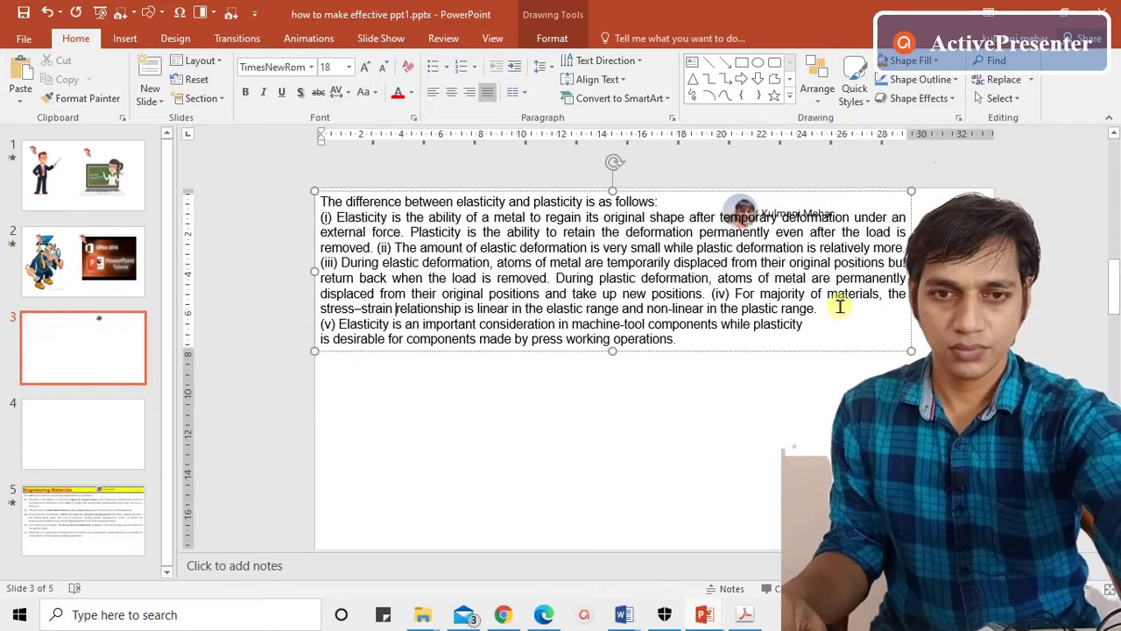
key("Delete")
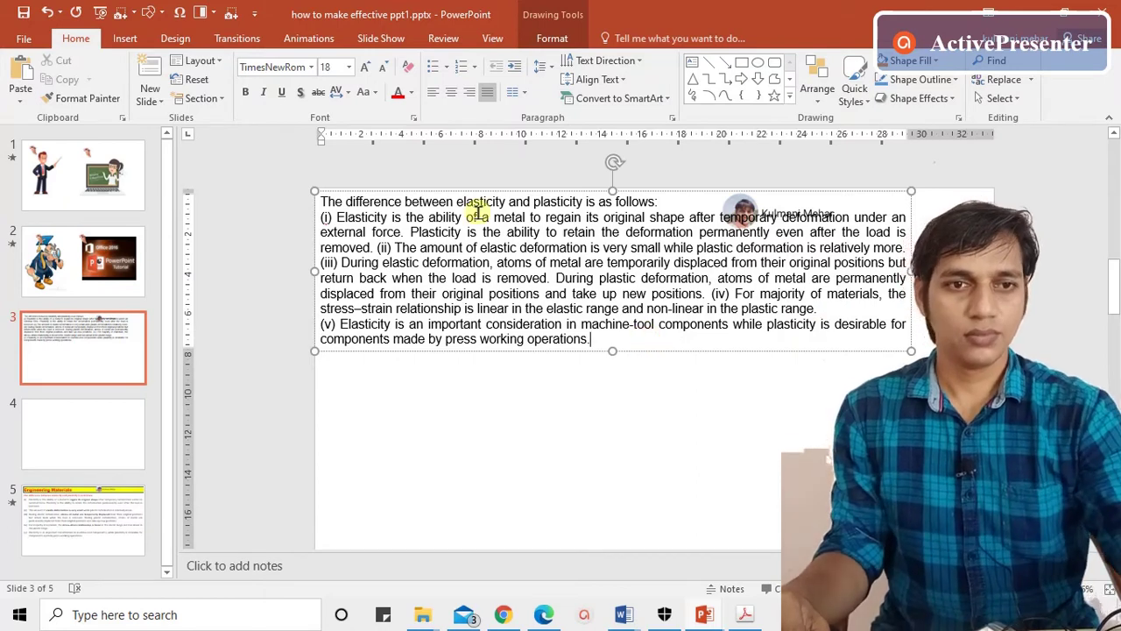
- Move the text box below the top image and put item (ii) on its own line without a duplicate label
left_click_drag(480, 193, 488, 212)
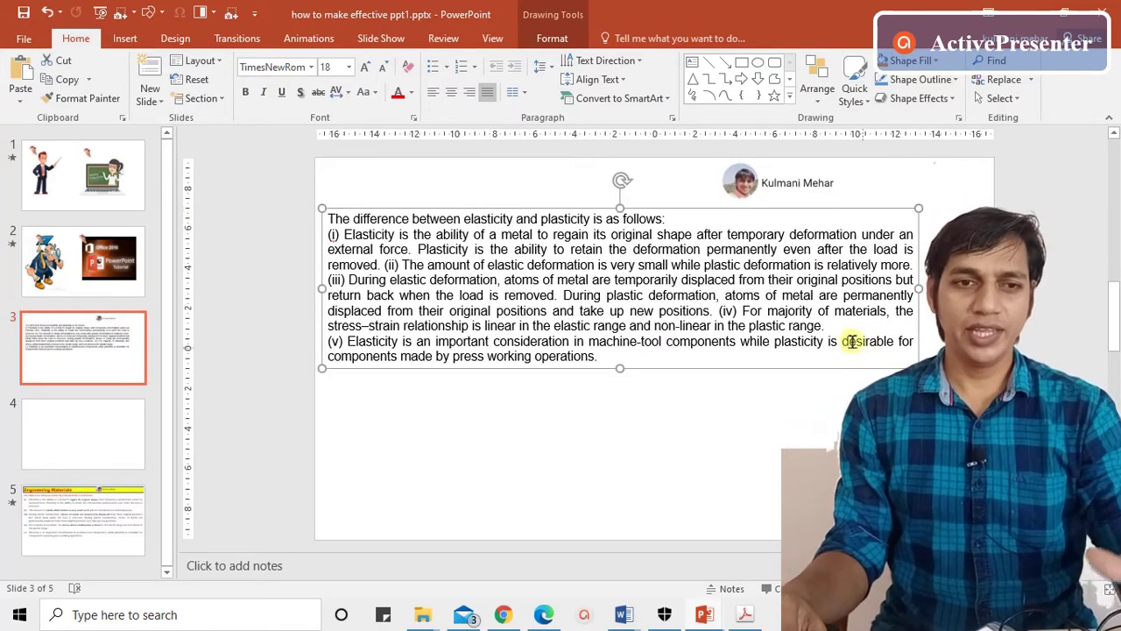
left_click(388, 264)
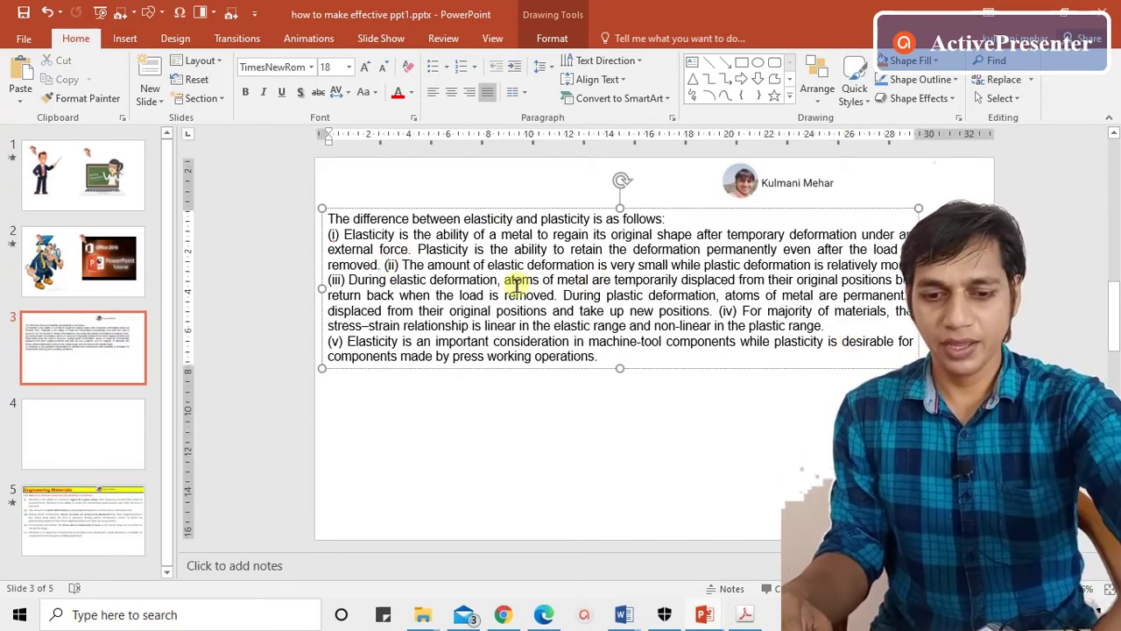
key("Return")
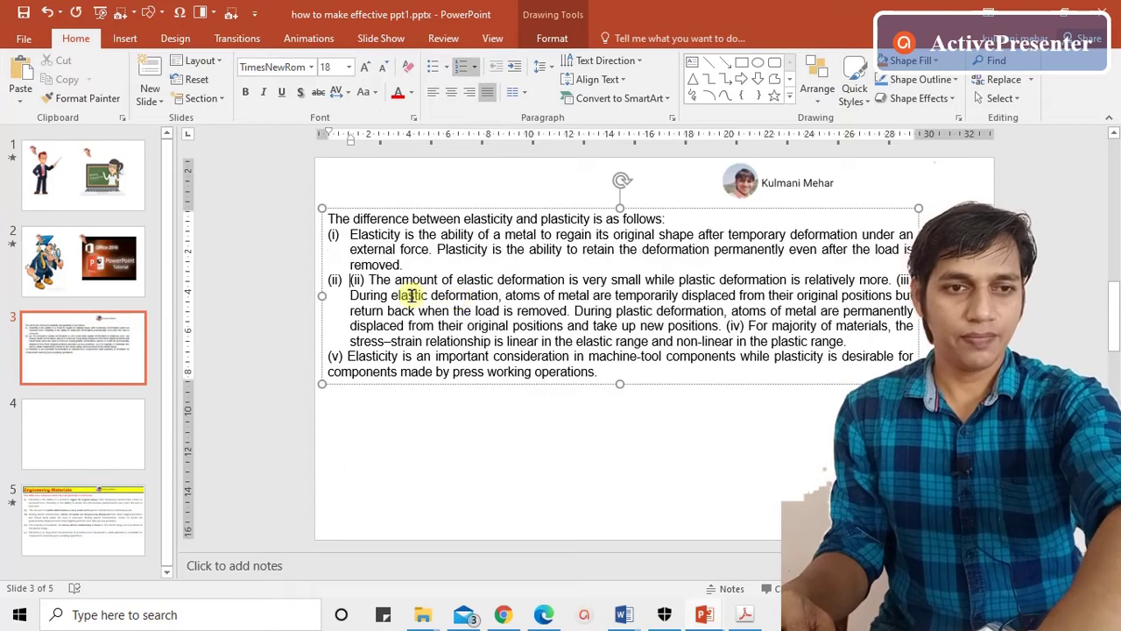
left_click_drag(368, 278, 347, 279)
key("Delete")
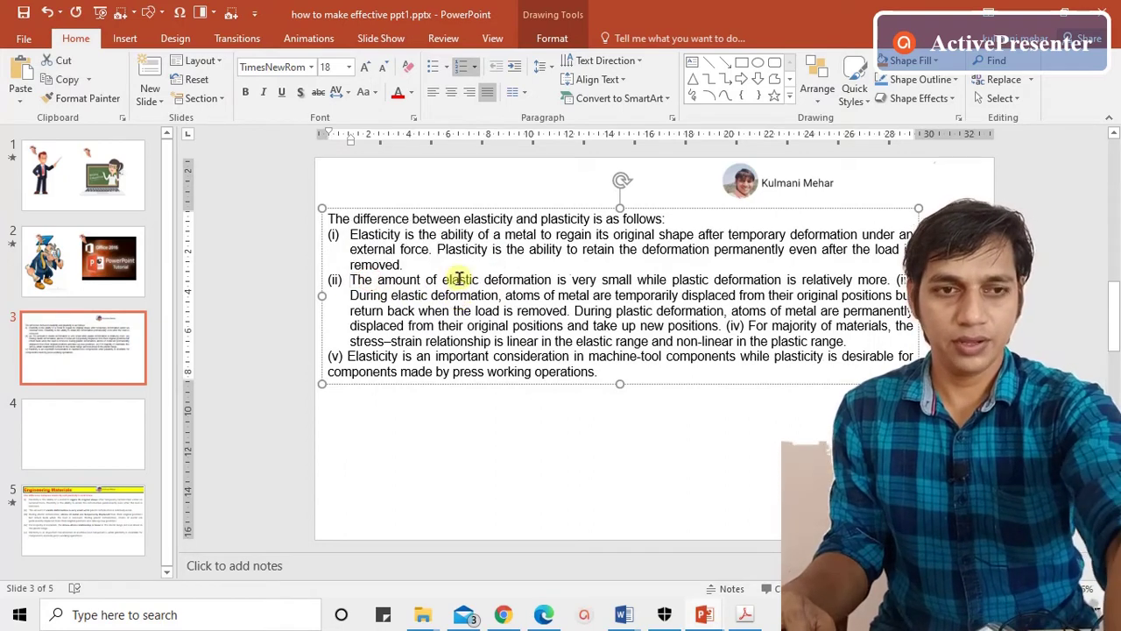
key("Delete")
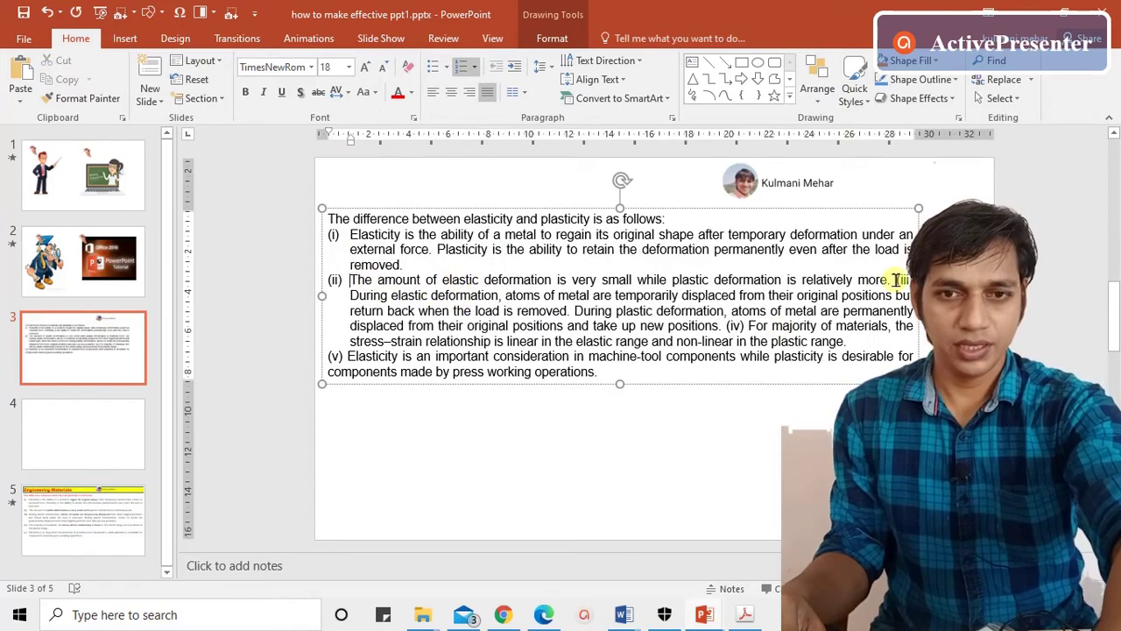
- Break items (iii), (iv) and the Elasticity sentence (v) into separate paragraphs
left_click(893, 279)
key("Return")
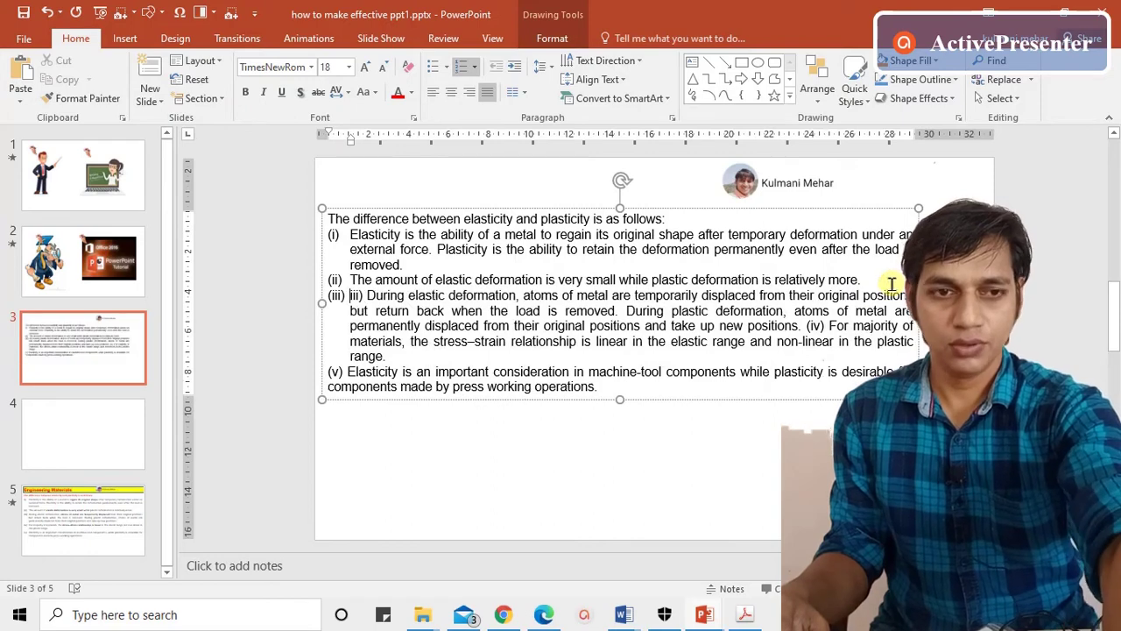
key("Delete")
key("Delete")
key("Delete")
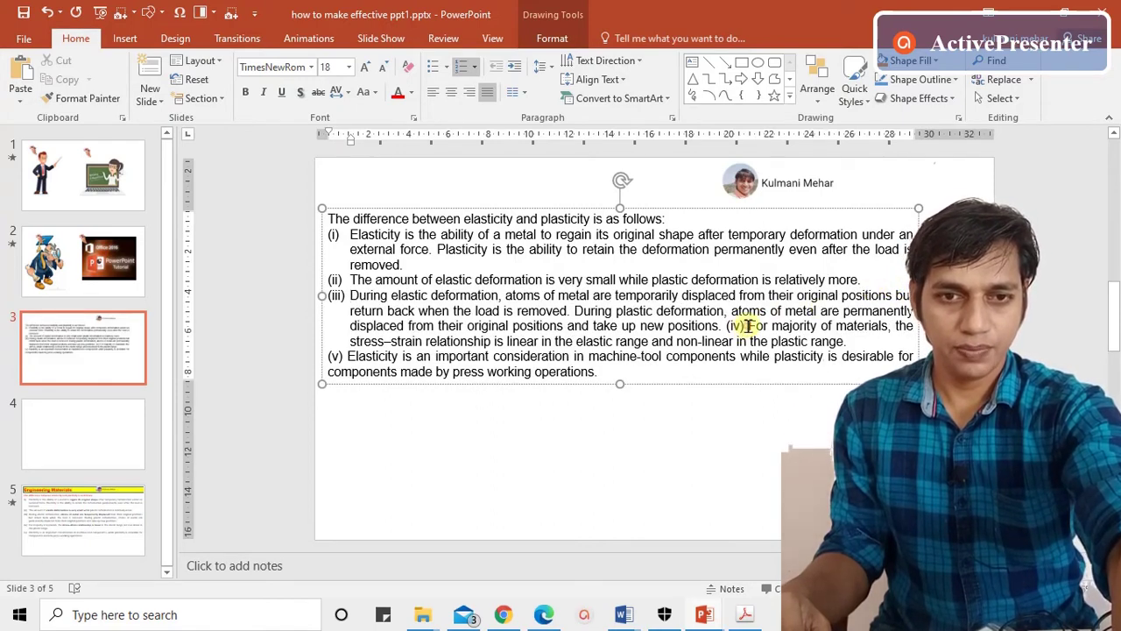
key("Return")
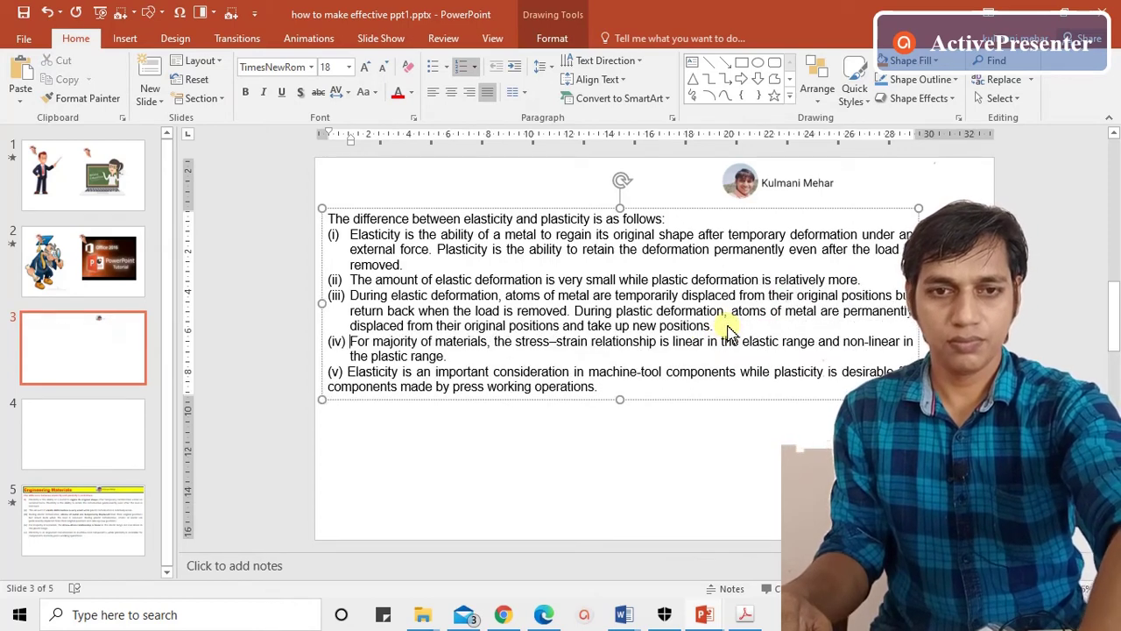
left_click(493, 358)
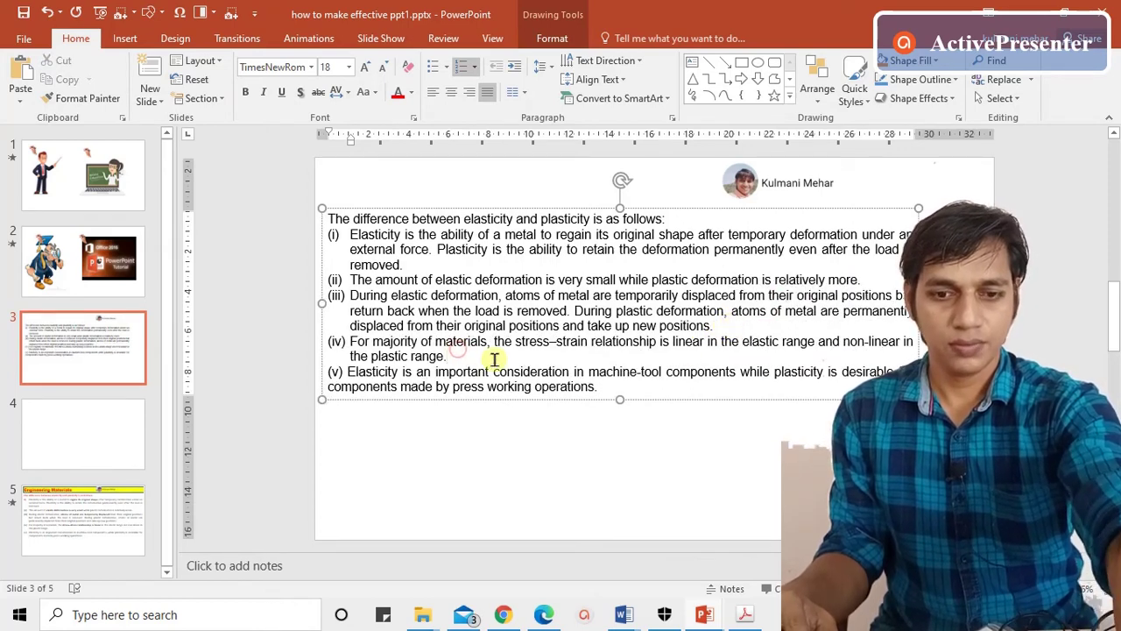
key("Delete")
key("Delete")
key("Delete")
key("Delete")
key("Delete")
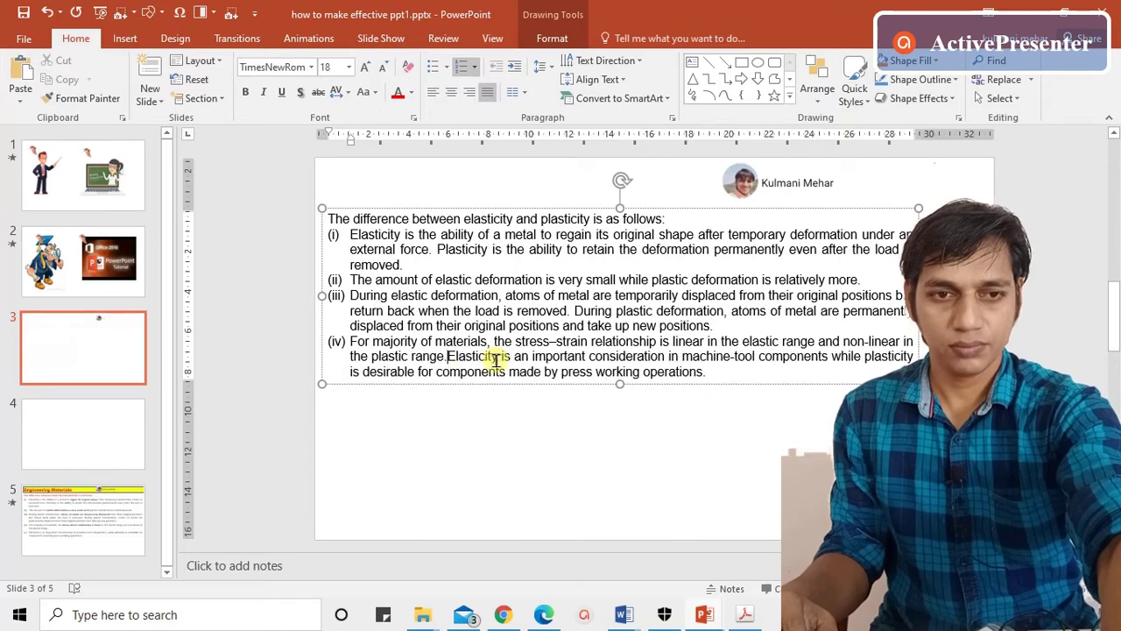
key("Return")
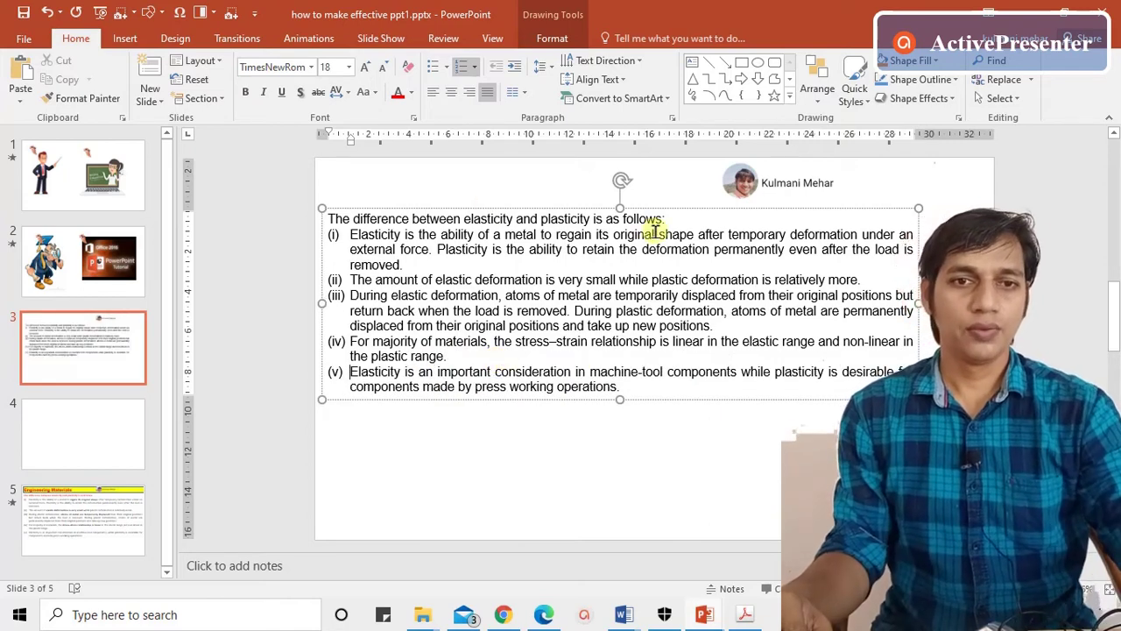
- Make the heading line bold and red
left_click_drag(665, 219, 327, 210)
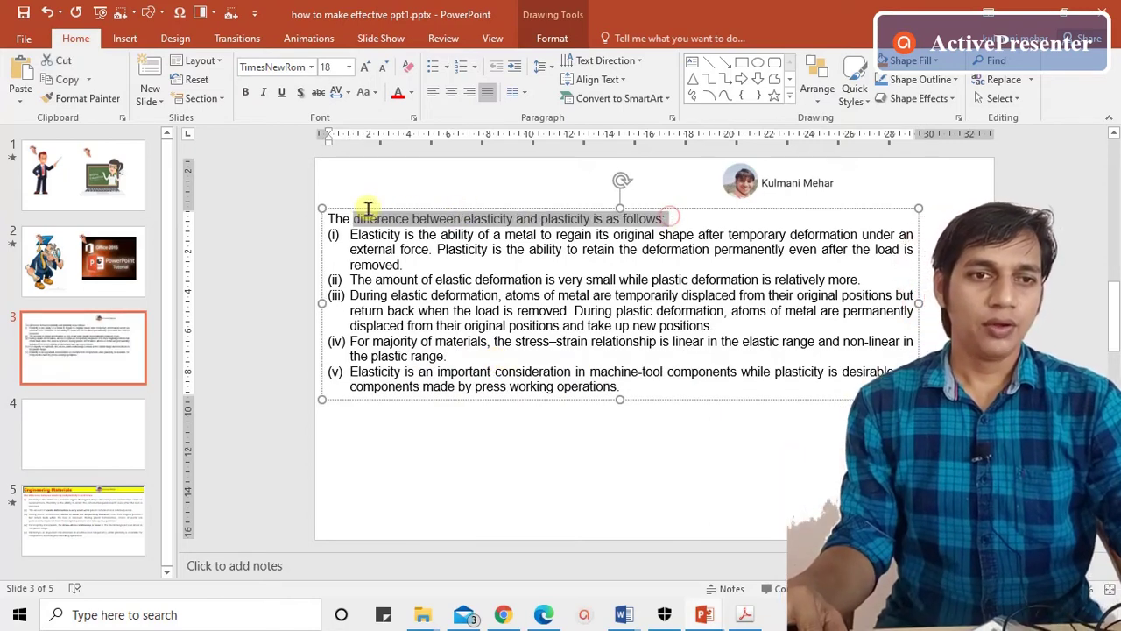
left_click(246, 92)
left_click(402, 103)
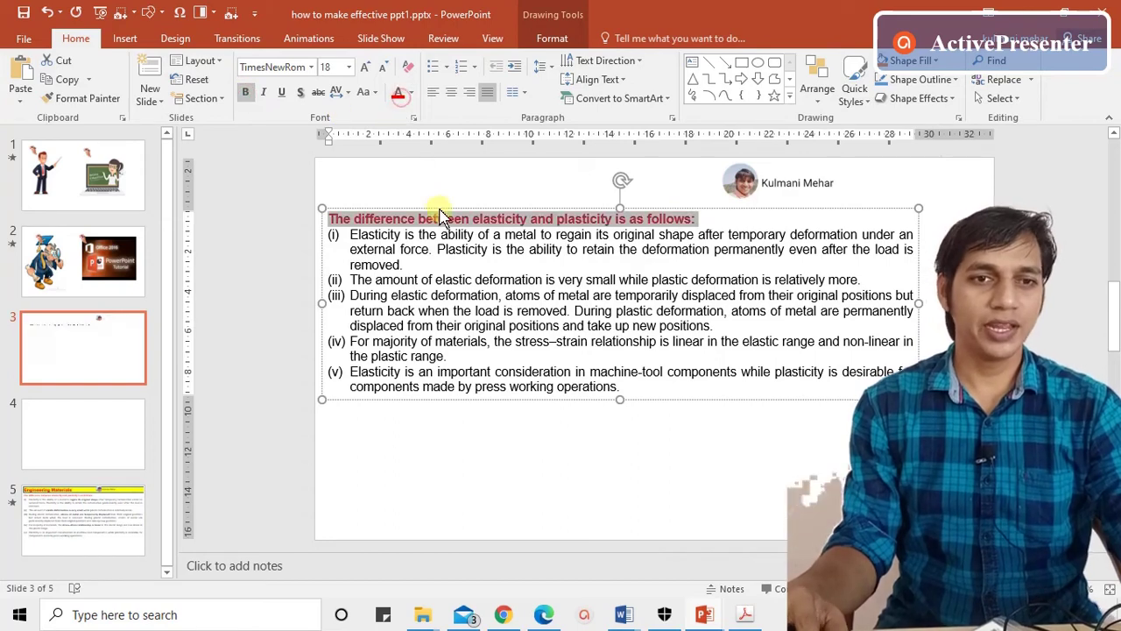
left_click(734, 296)
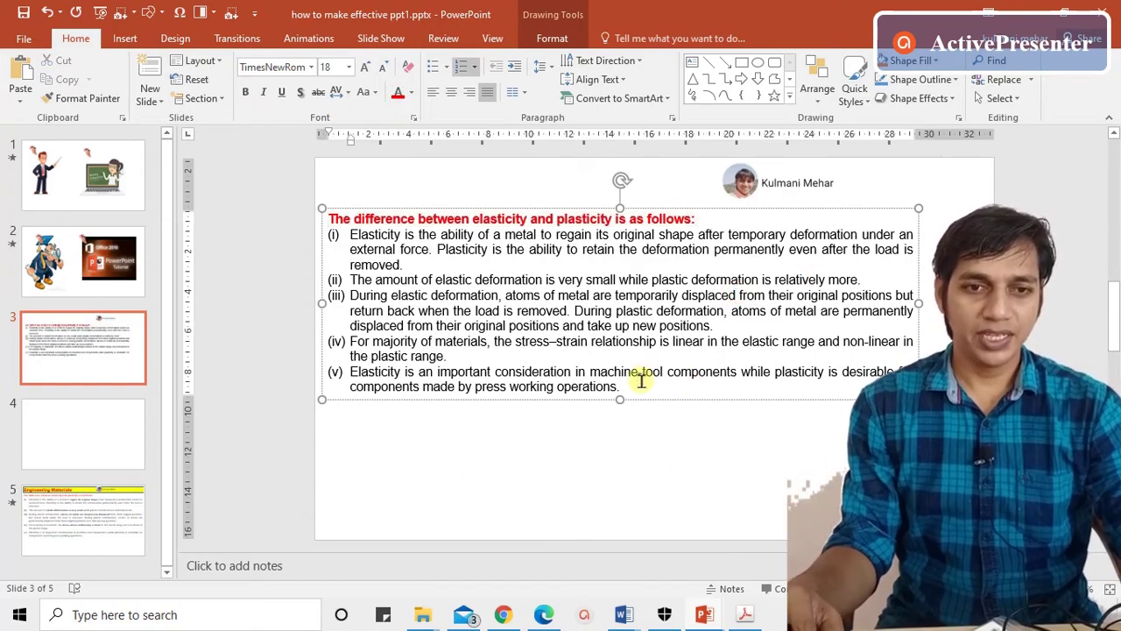
- Enlarge all the text in the box from 18 to 24 pt
key("ctrl+a")
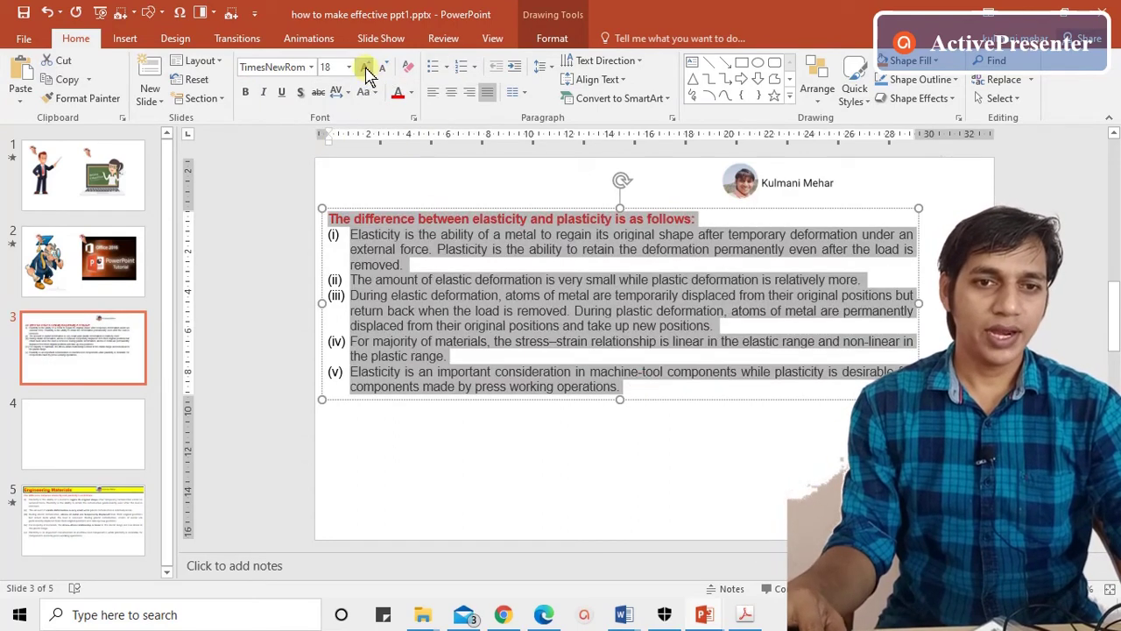
left_click(366, 68)
left_click(365, 67)
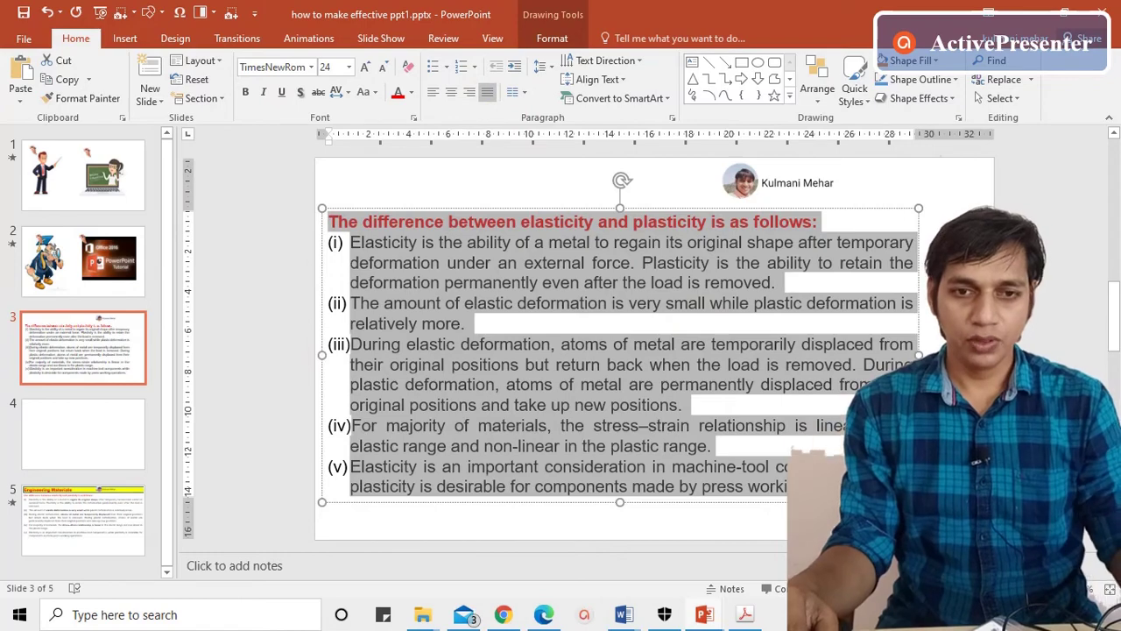
key("shift+F5")
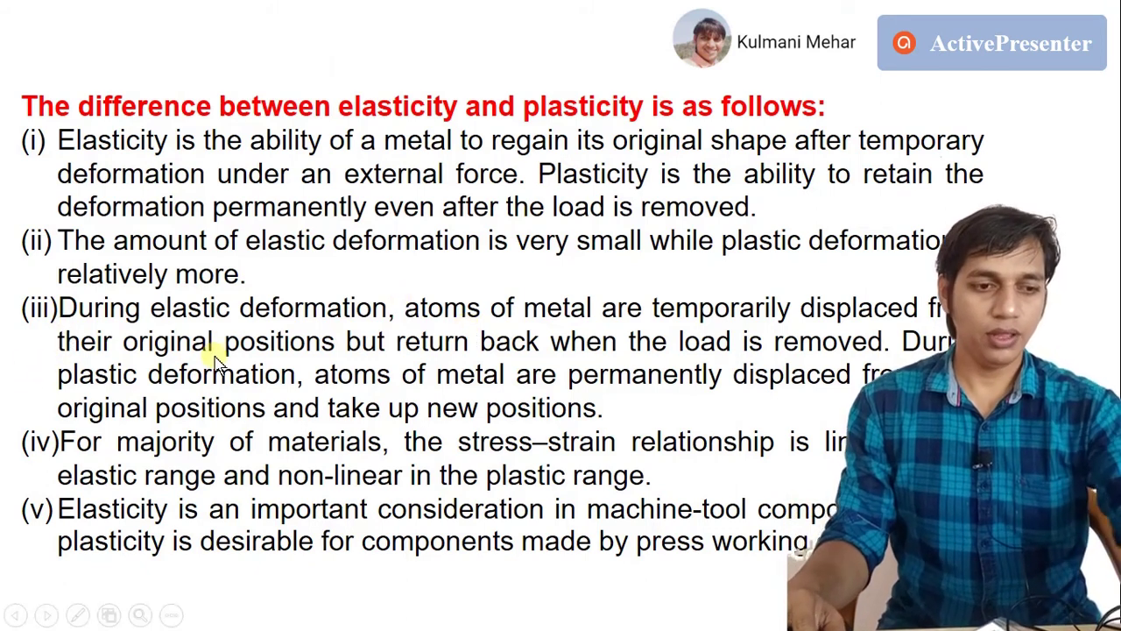
- Exit the slide 3 slide show back to Normal view
key("Escape")
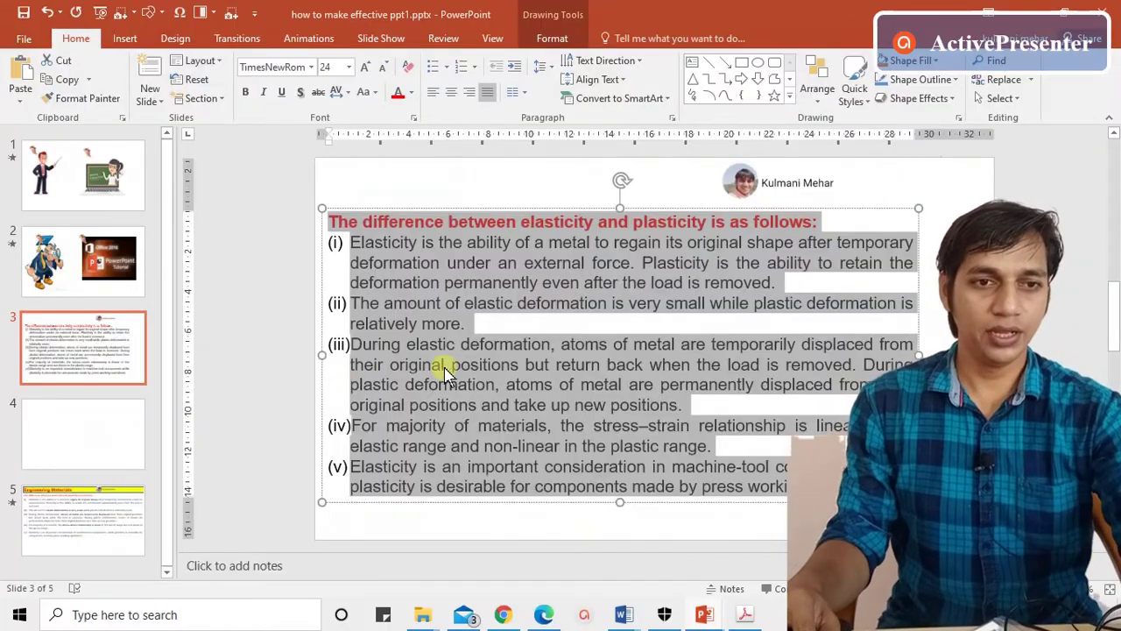
- Give all paragraphs in the elasticity list 12 pt Spacing Before via Line Spacing Options
left_click(445, 364)
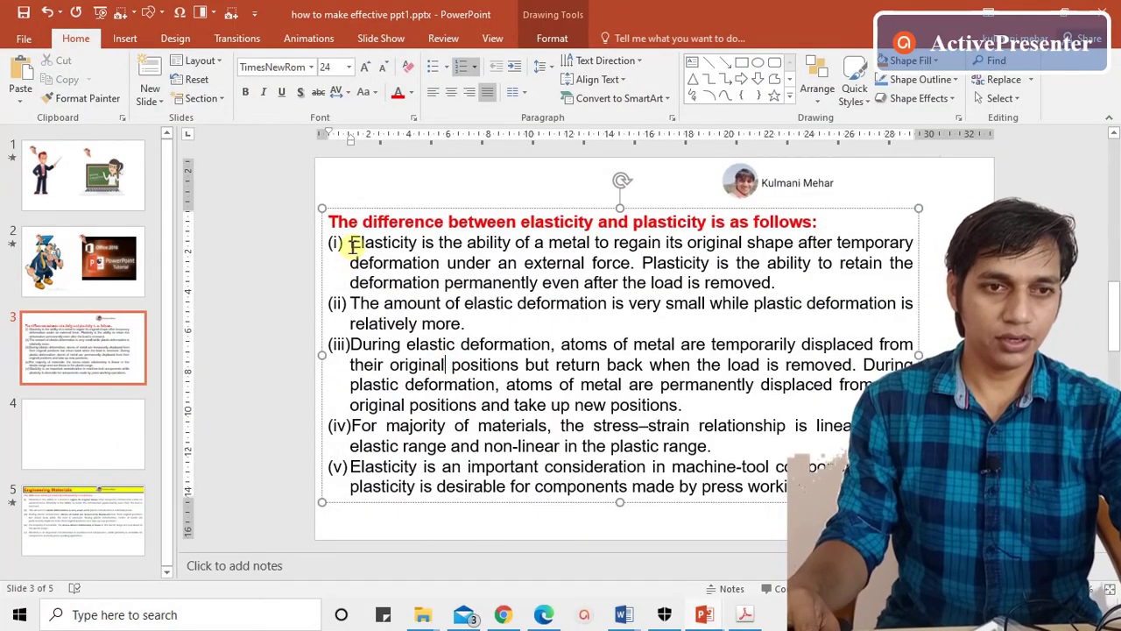
left_click(387, 211)
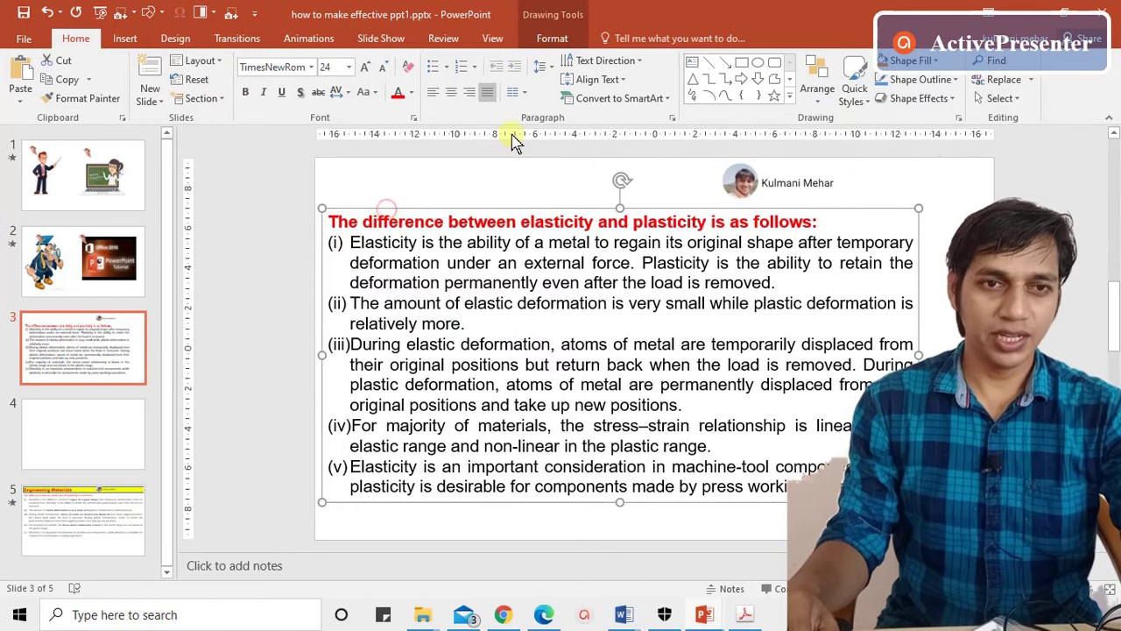
left_click(554, 67)
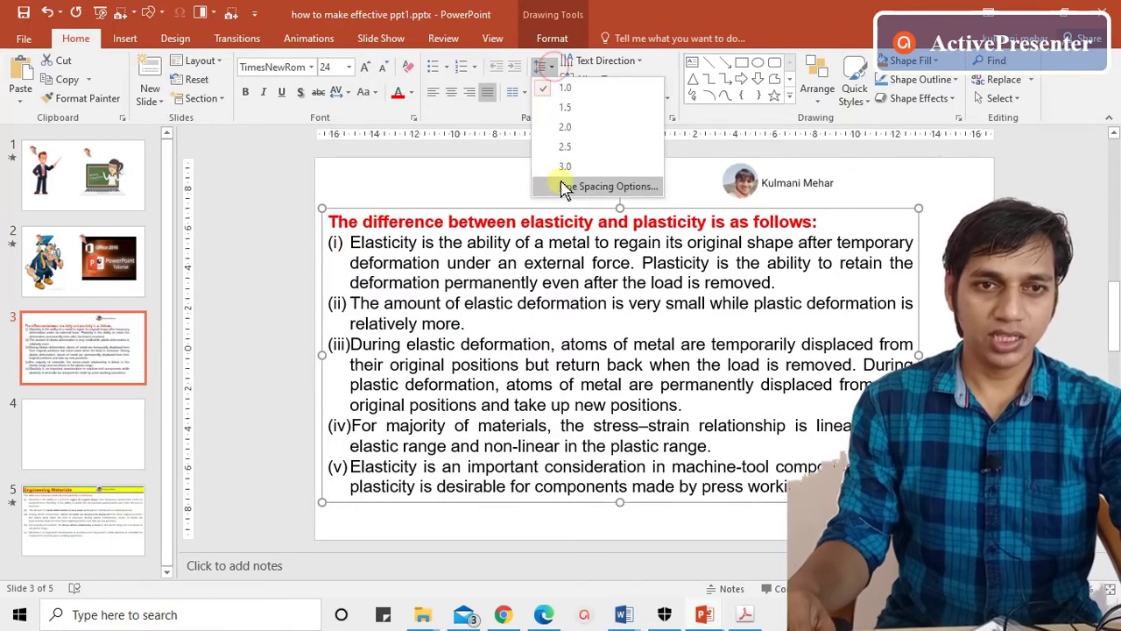
left_click(560, 185)
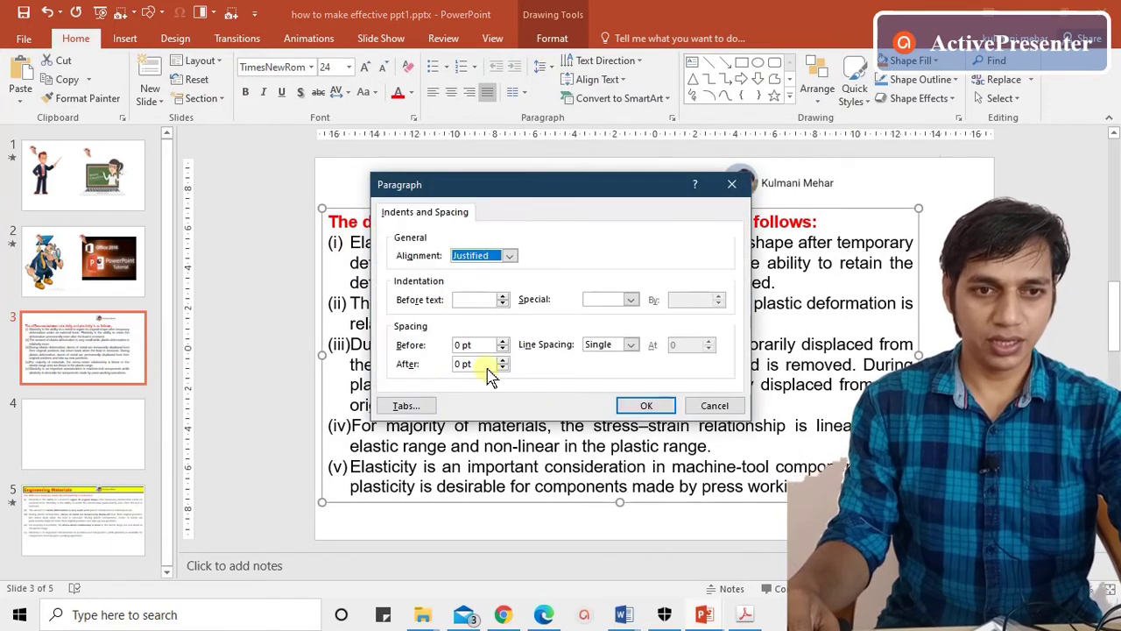
left_click(502, 342)
left_click(502, 341)
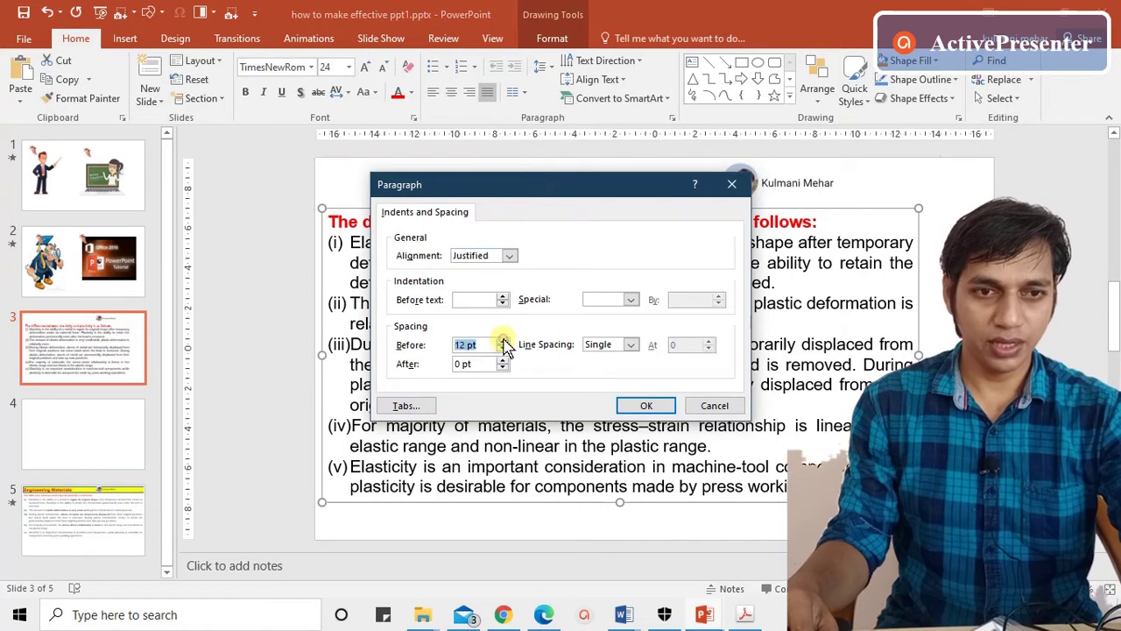
left_click(649, 409)
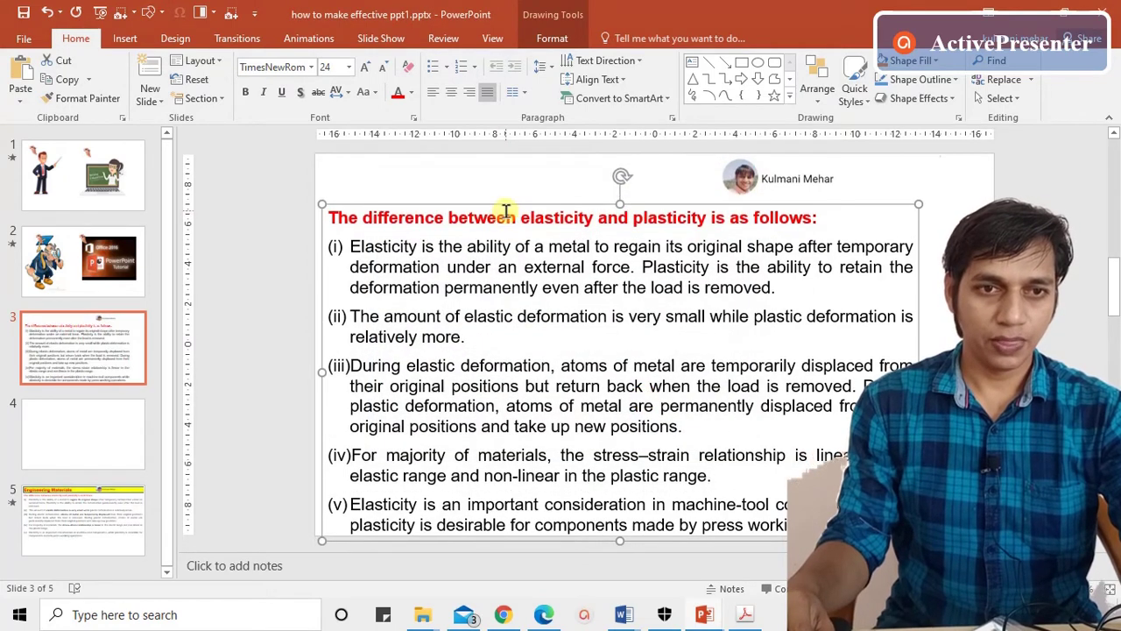
- Nudge the text box up, move the profile picture right and up, then go to slide 5
left_click_drag(506, 197, 505, 177)
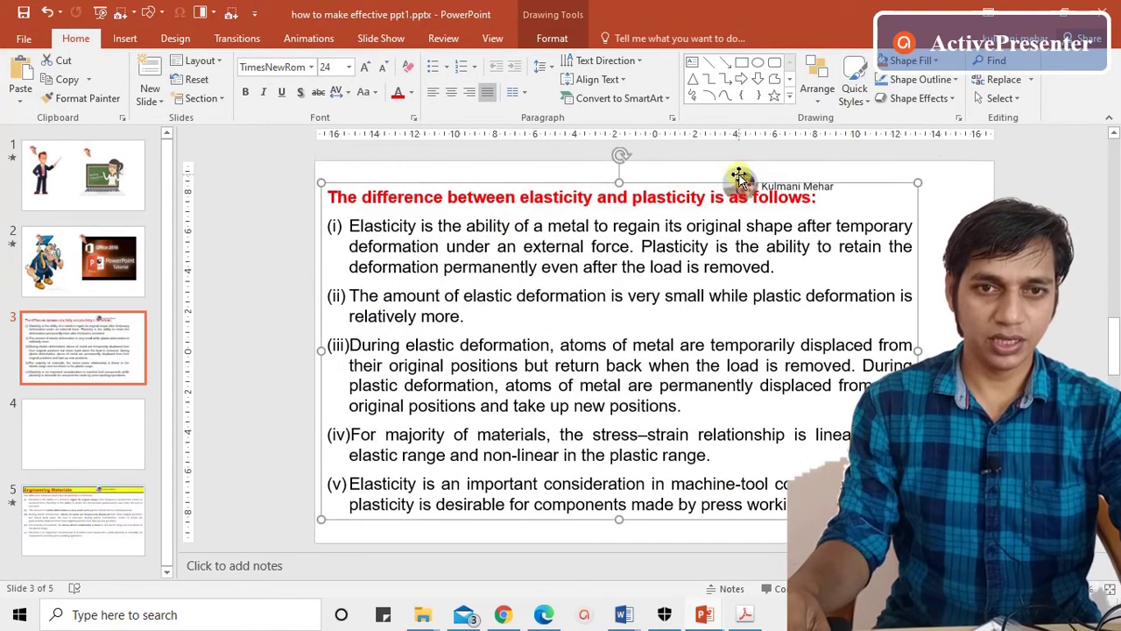
left_click(740, 177)
left_click_drag(740, 178, 783, 169)
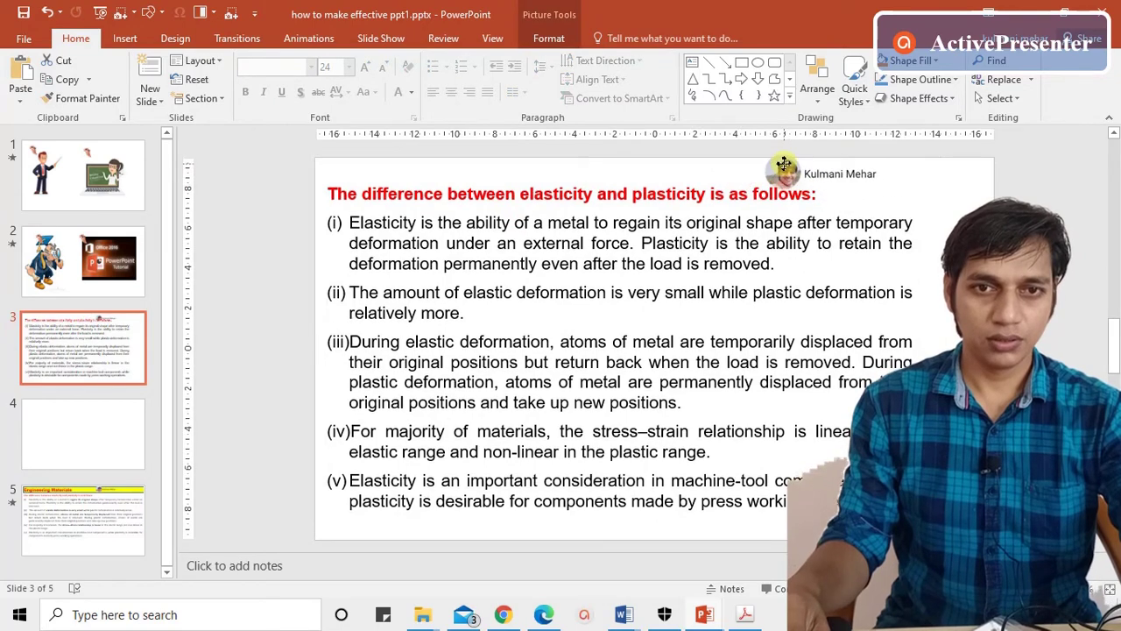
left_click(327, 376)
left_click(88, 515)
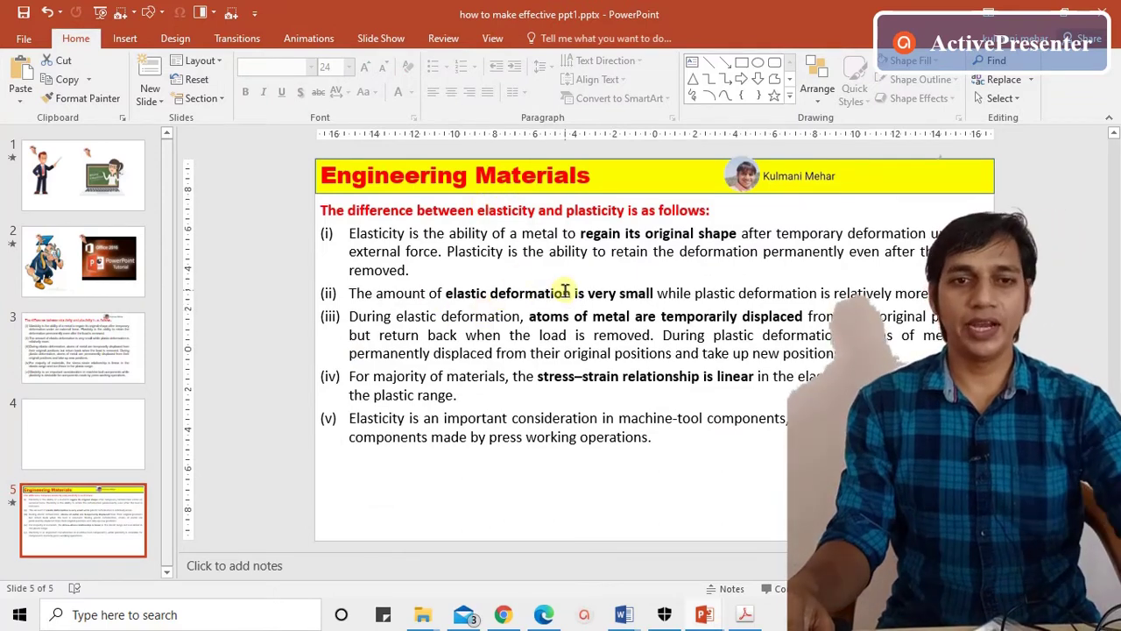
- Delete all six animations from the slide 5 body text box using the Animation Pane
left_click(523, 286)
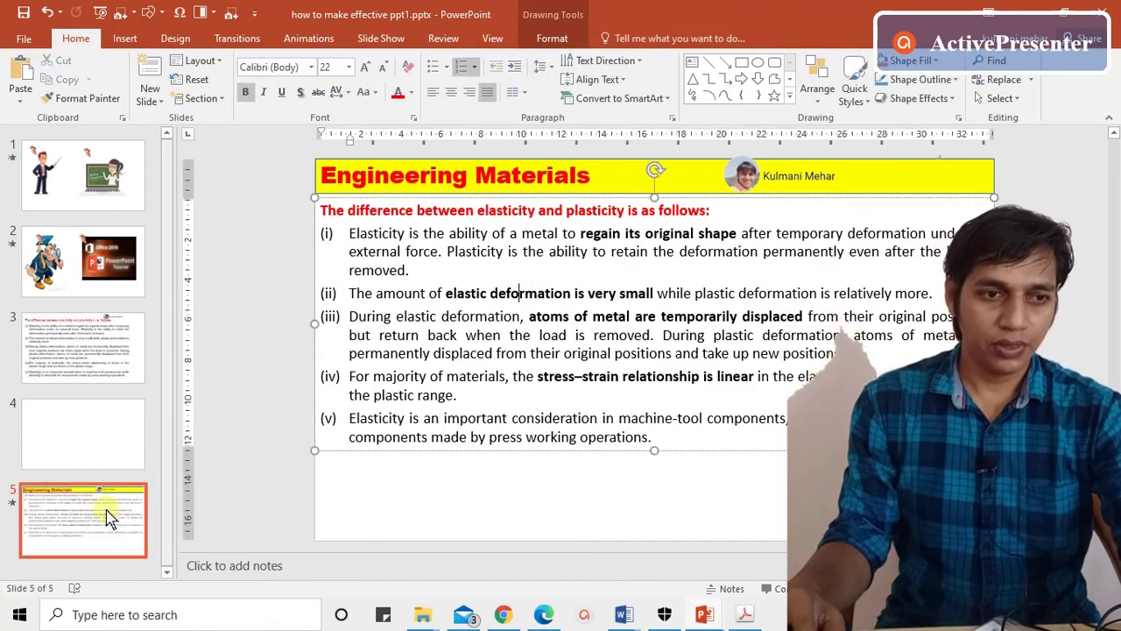
left_click(315, 390)
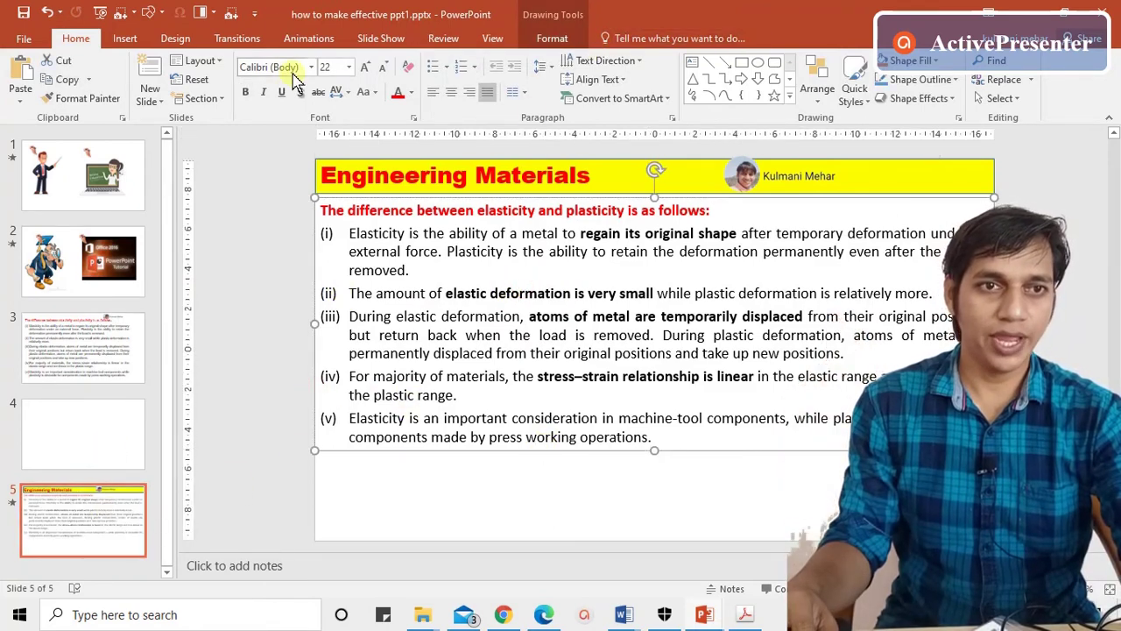
left_click(298, 41)
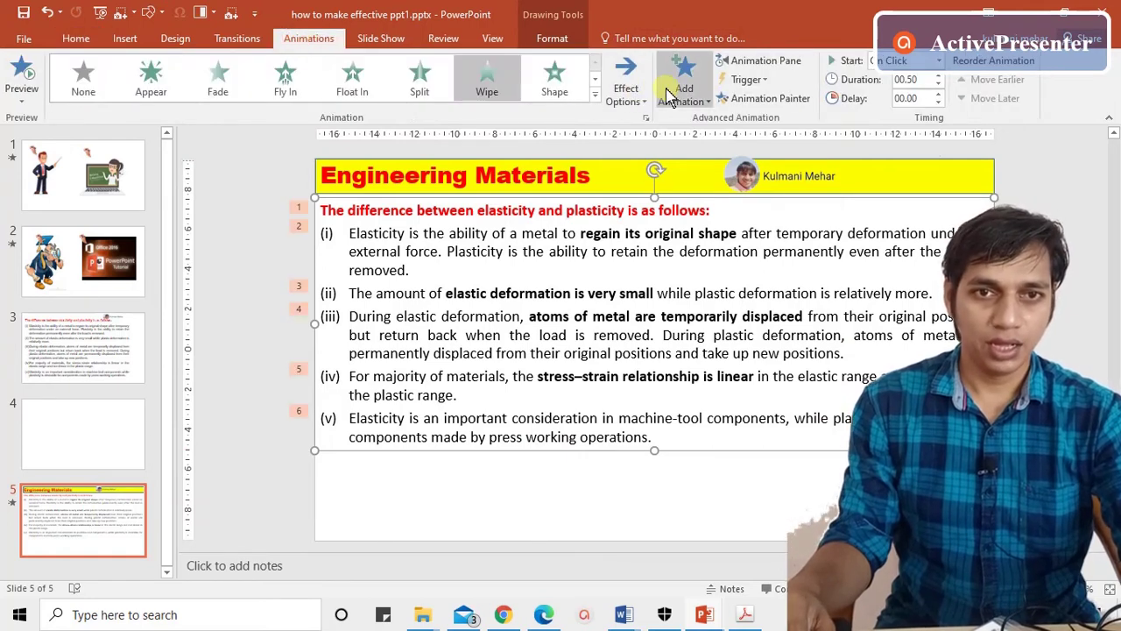
left_click(736, 62)
left_click(961, 215)
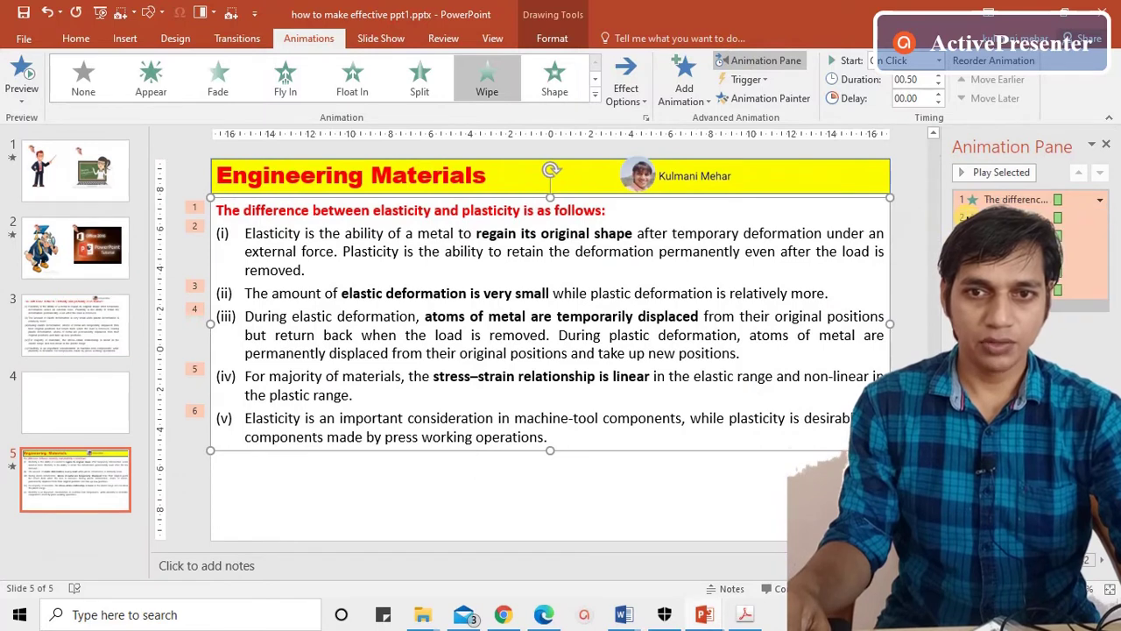
left_click(1007, 290)
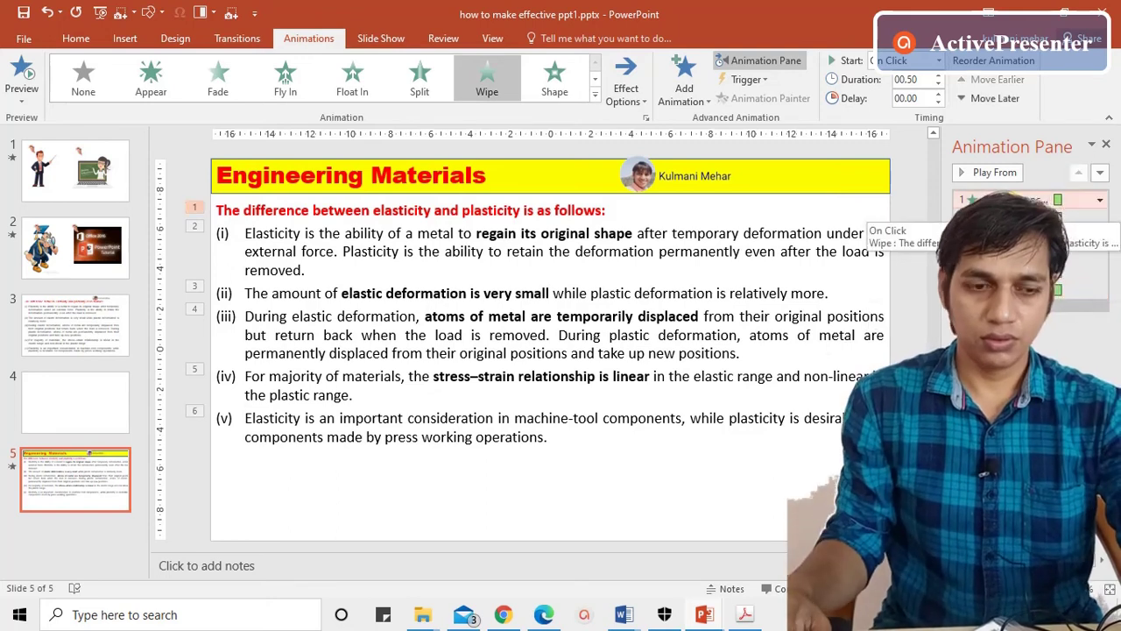
left_click(989, 200, "shift")
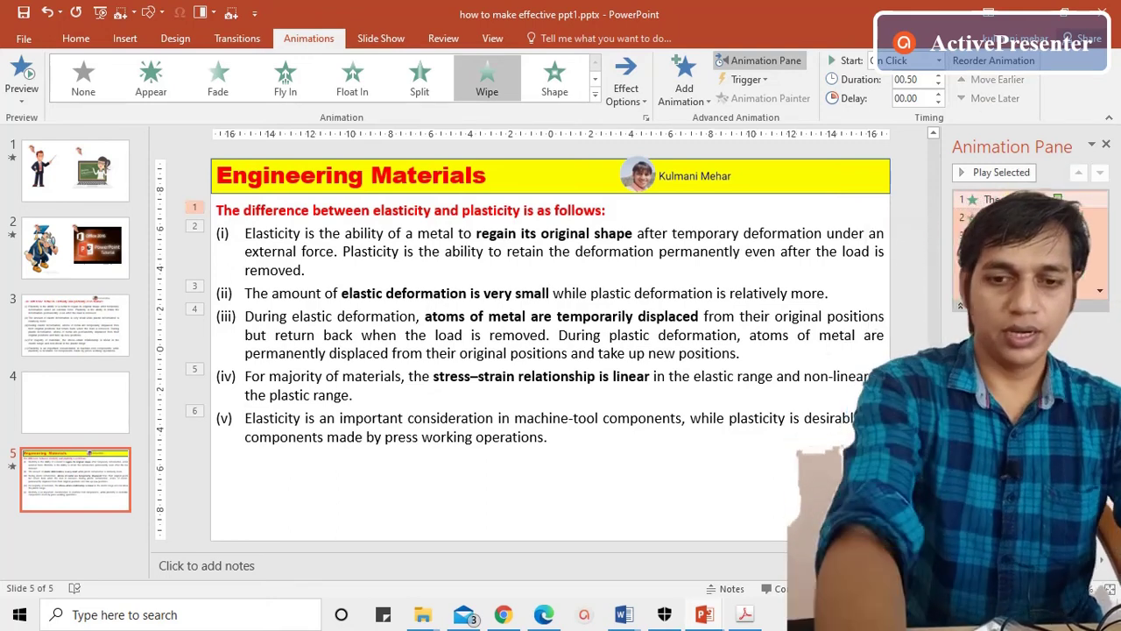
key("Delete")
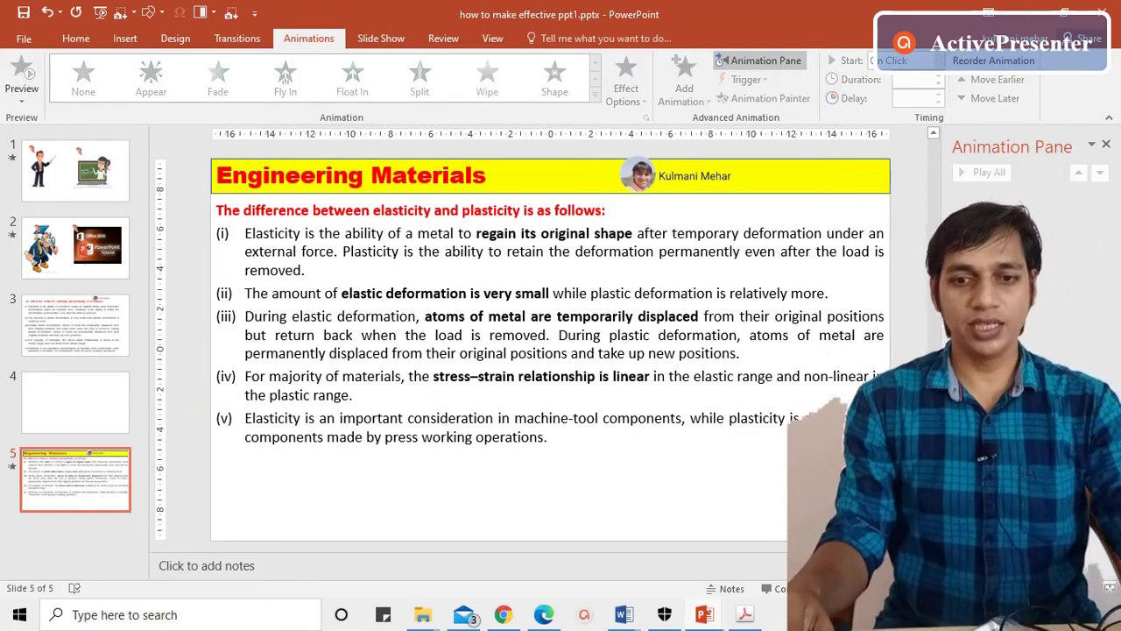
key("shift+F5")
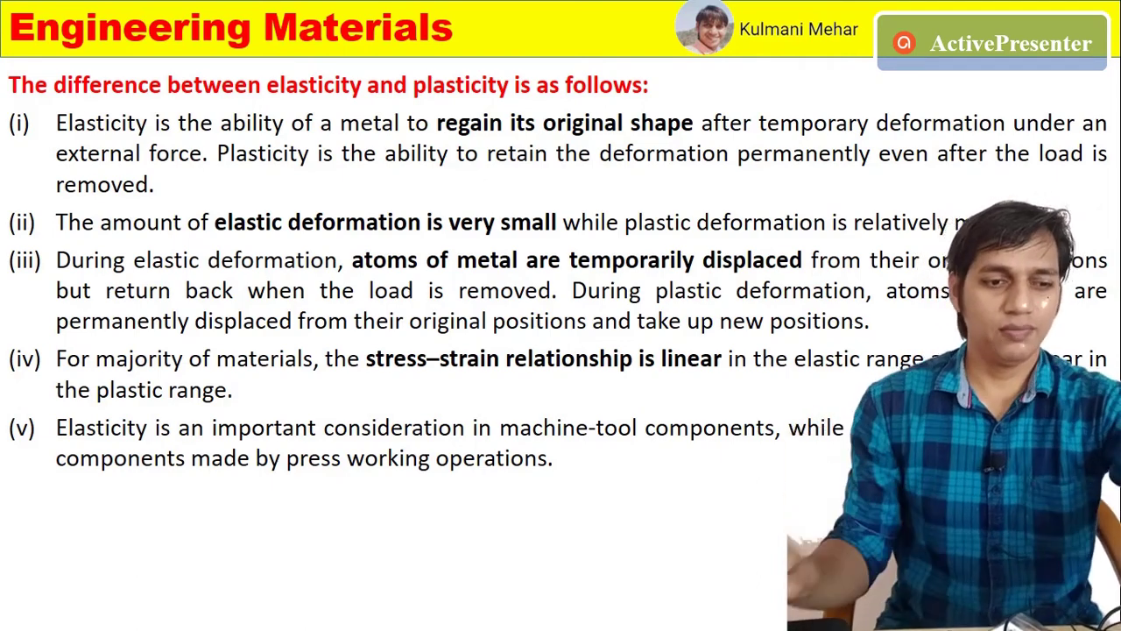
- Exit the slide show and return to editing slide 5, which has no animations
key("Escape")
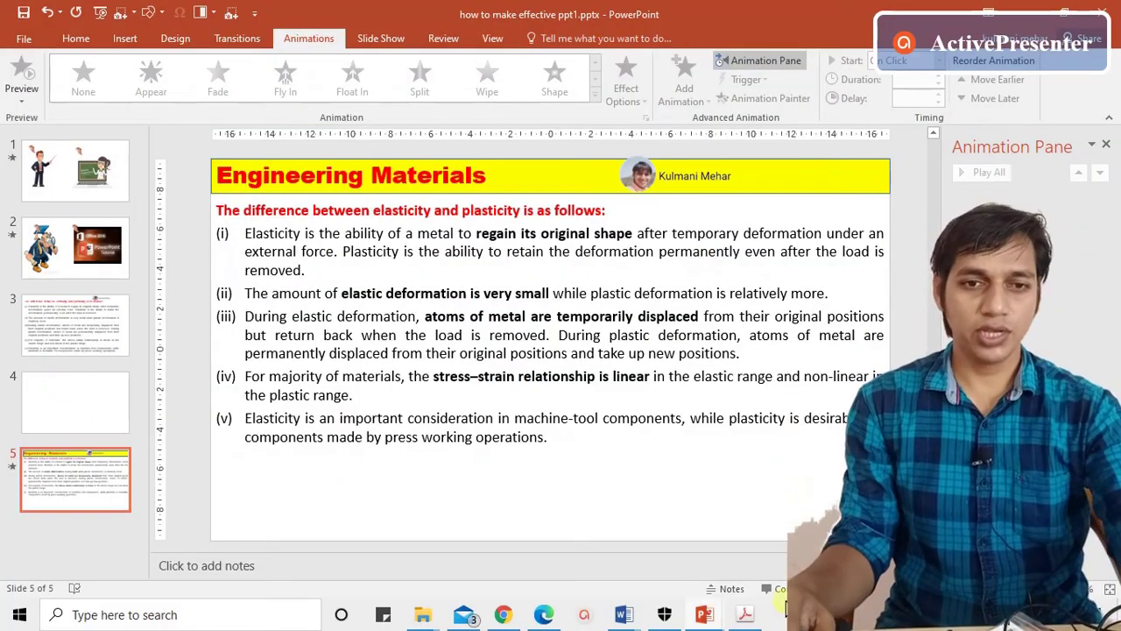
- Give slide 5's list text box a Wipe entrance, by paragraph, from the left
left_click(351, 418)
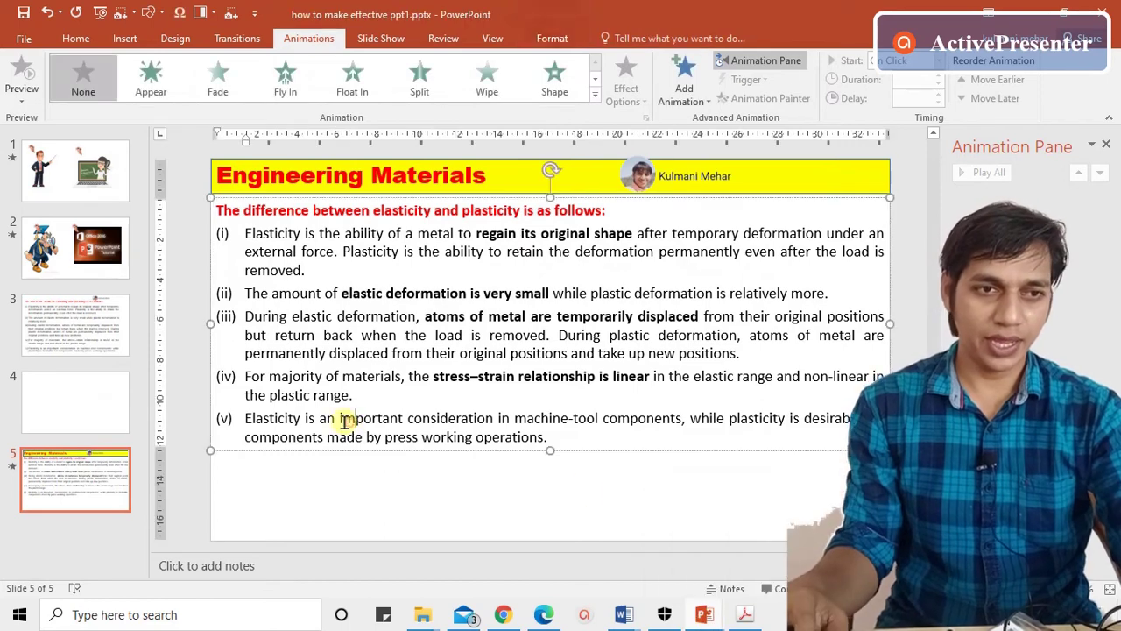
left_click(211, 256)
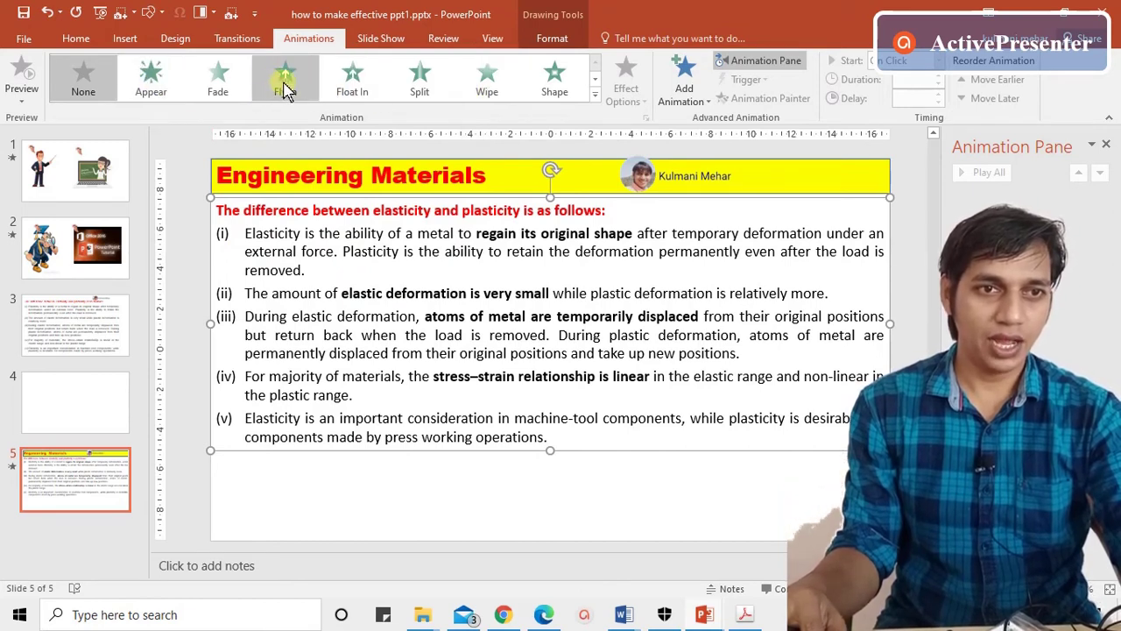
left_click(491, 91)
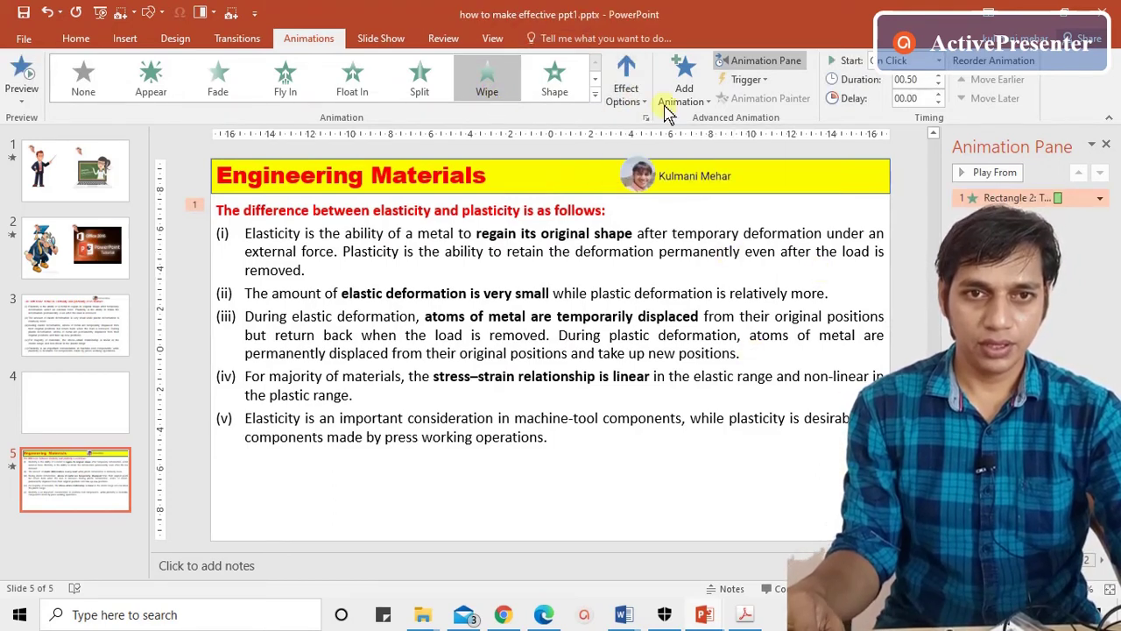
left_click(636, 98)
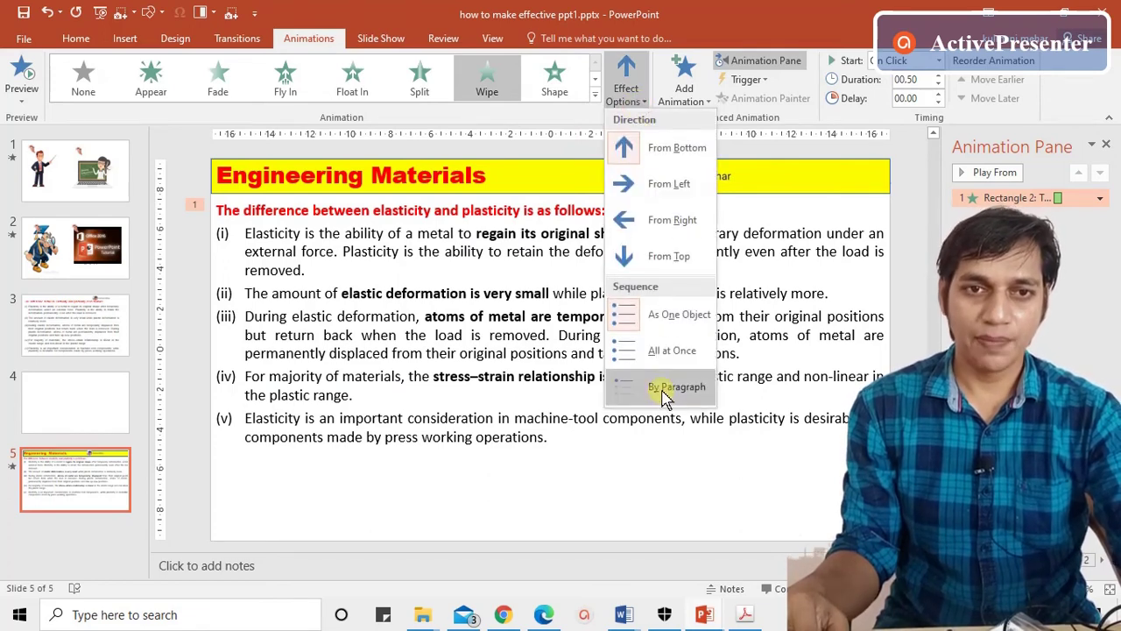
left_click(663, 392)
left_click(626, 97)
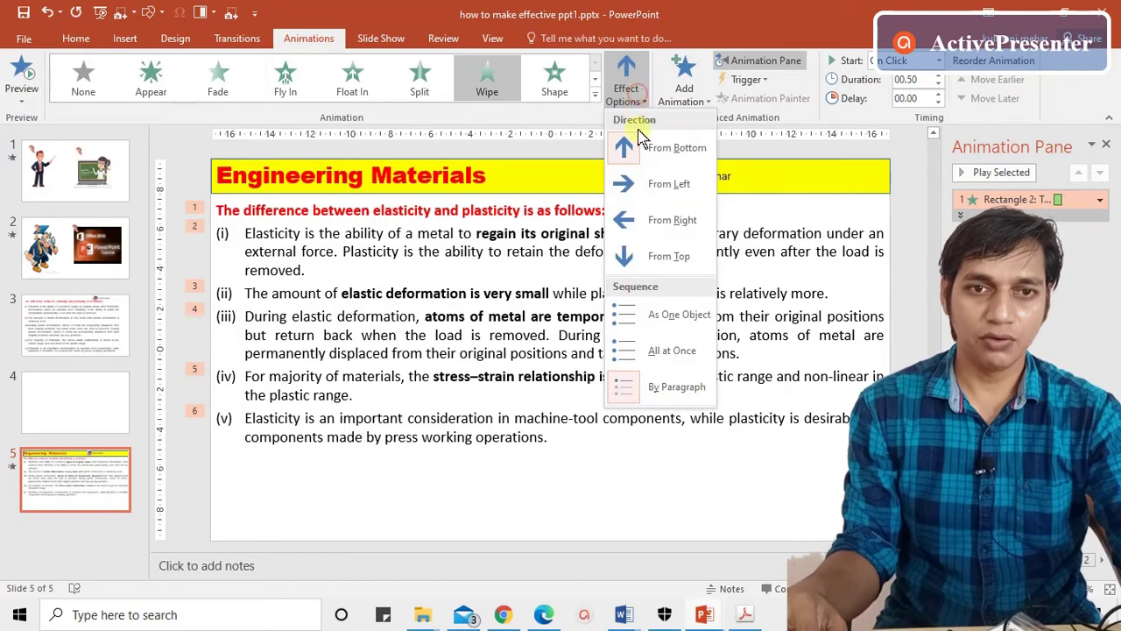
left_click(656, 195)
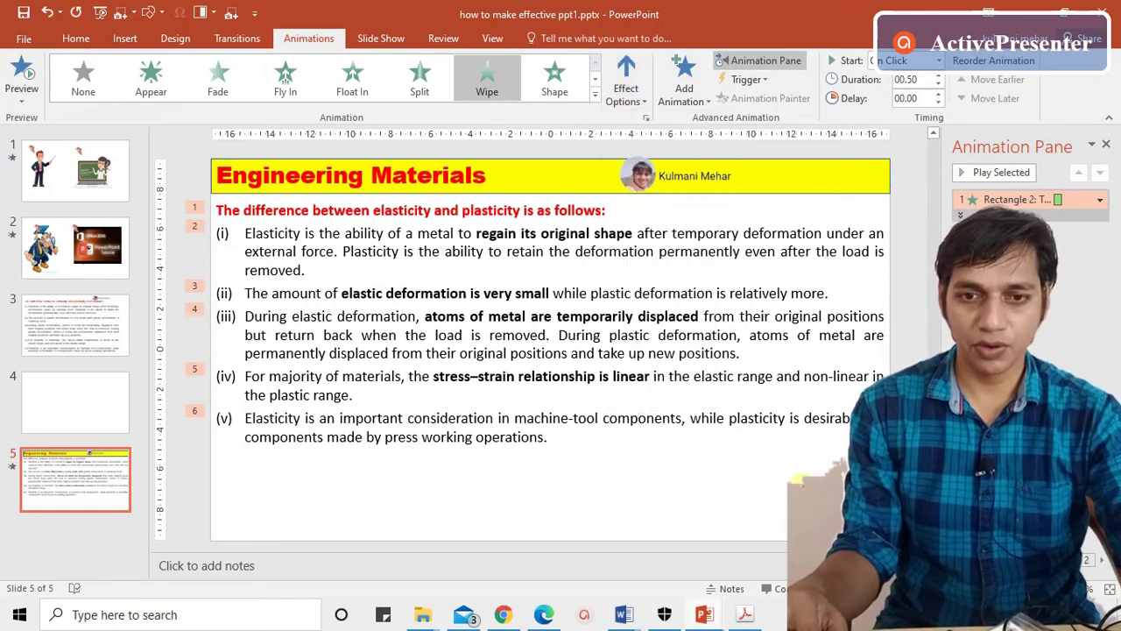
- Preview slide 5's heading and points (i)–(iv) wiping in, then exit the show
key("shift+F5")
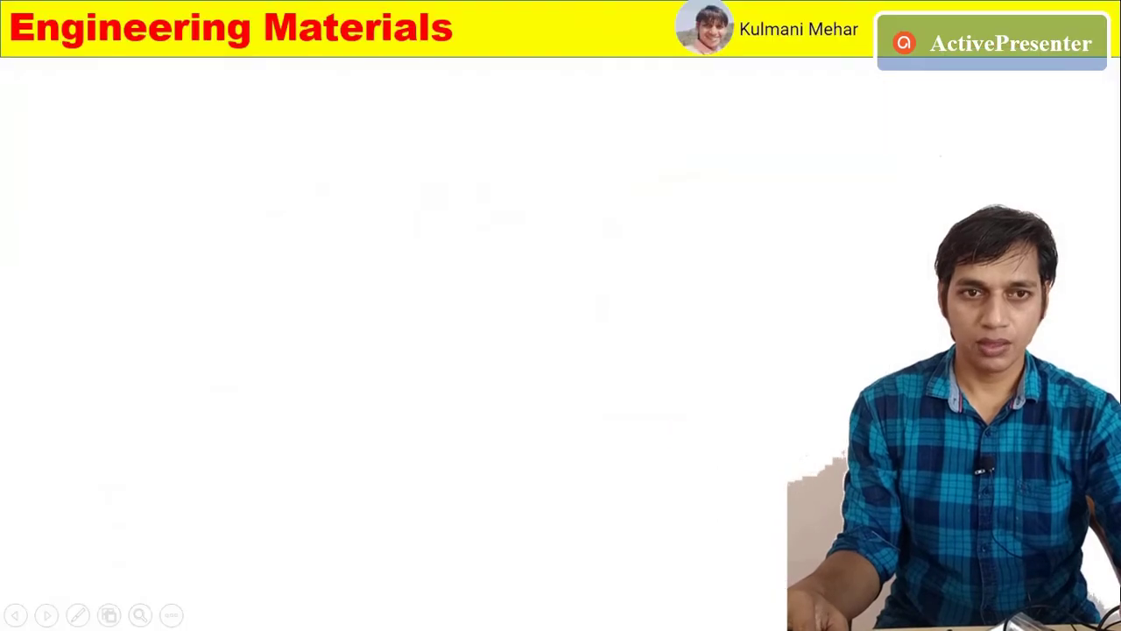
left_click(832, 425)
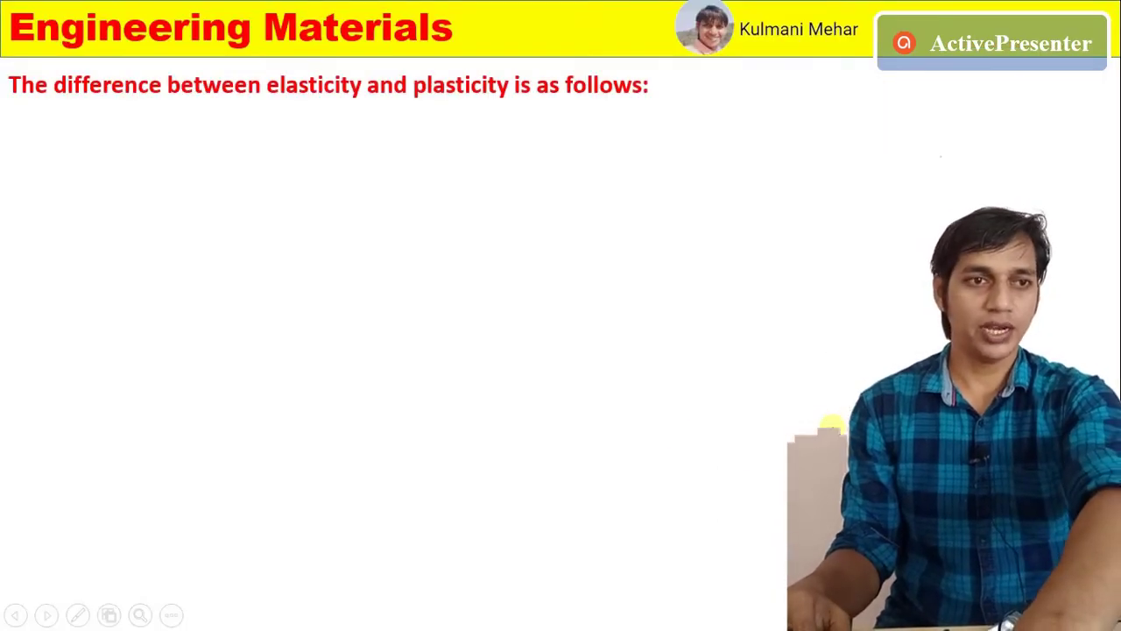
left_click(831, 433)
left_click(831, 432)
left_click(833, 433)
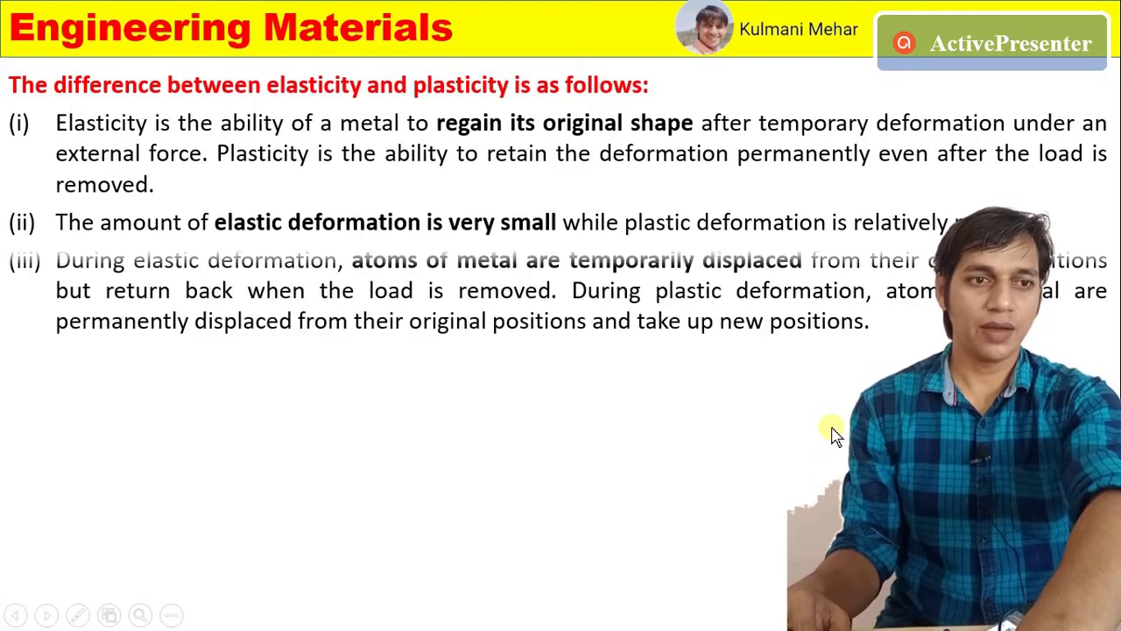
left_click(697, 416)
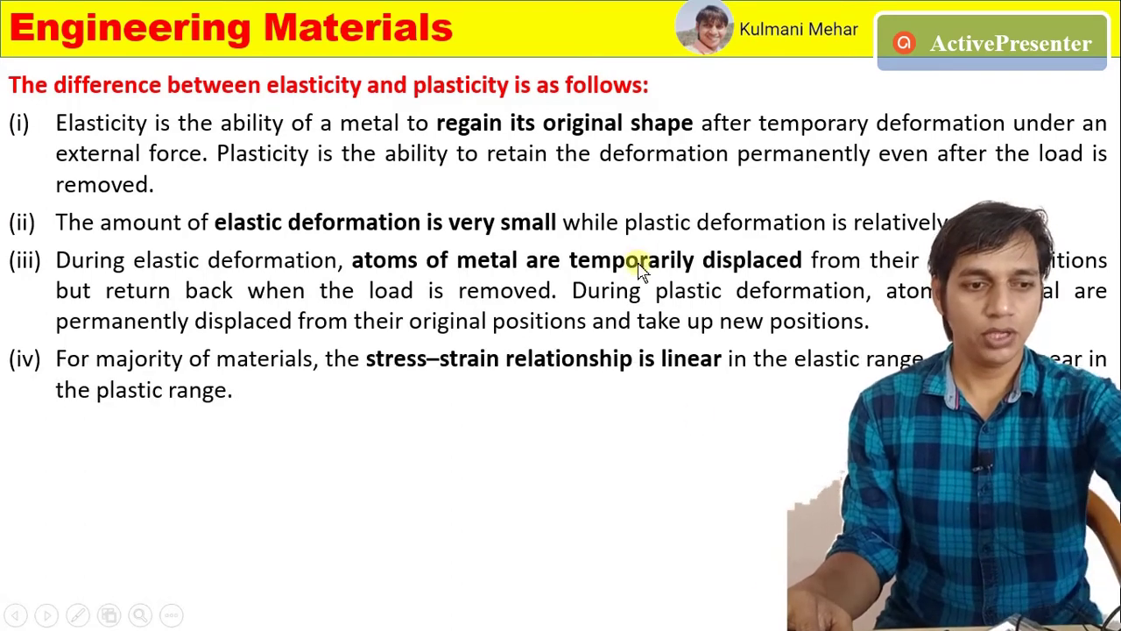
key("Escape")
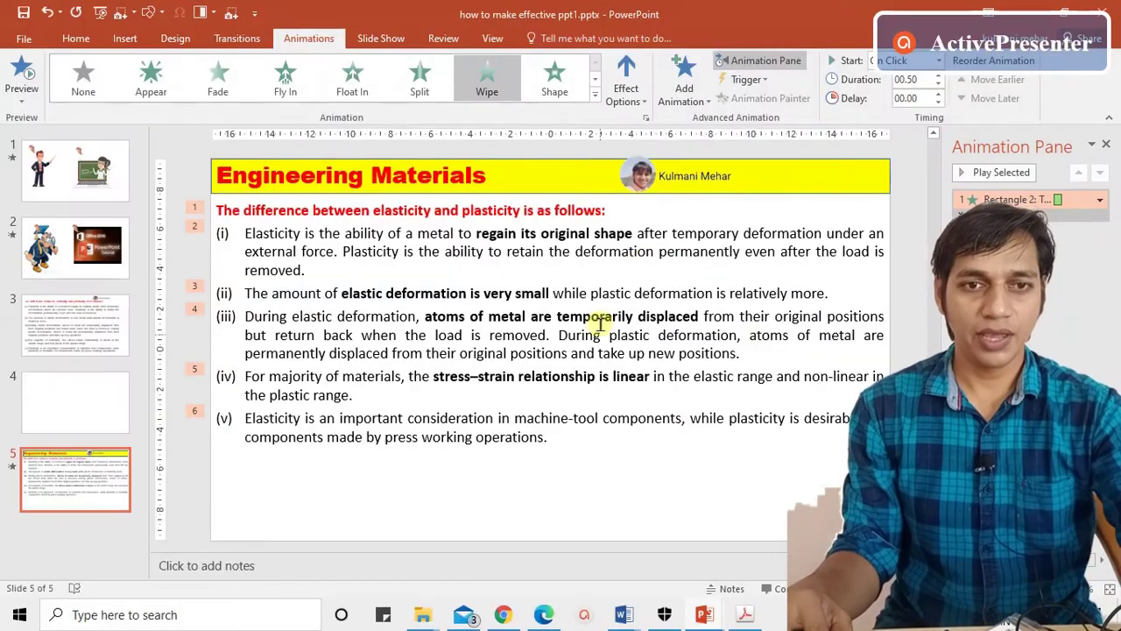
- Select the list text box and keep its Wipe direction From Left
left_click(600, 317)
left_click(214, 265)
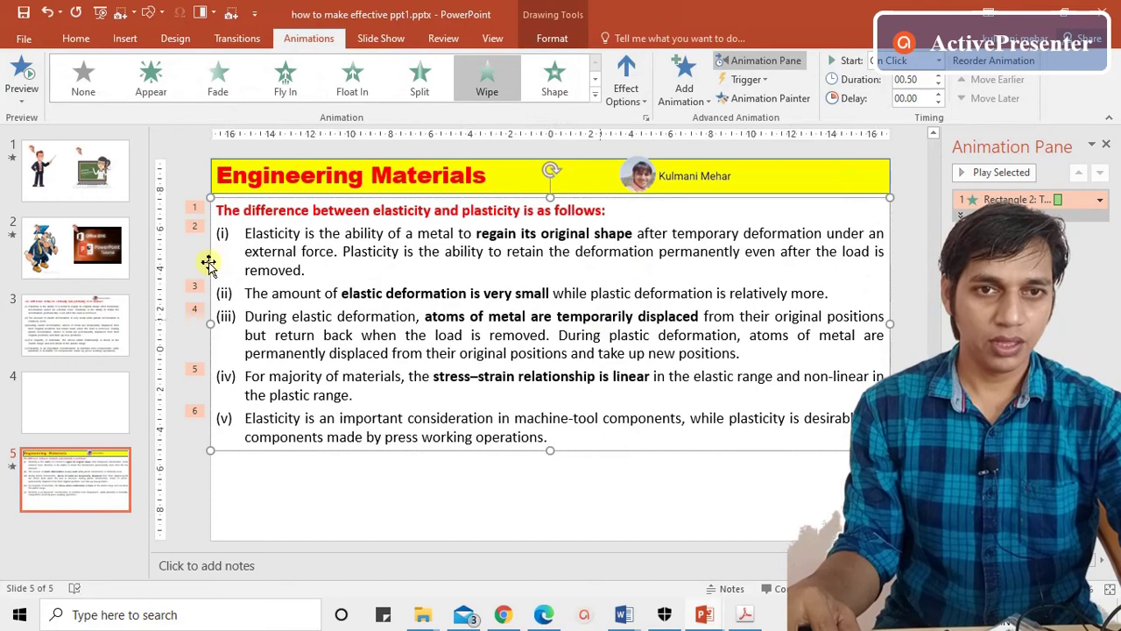
left_click(648, 109)
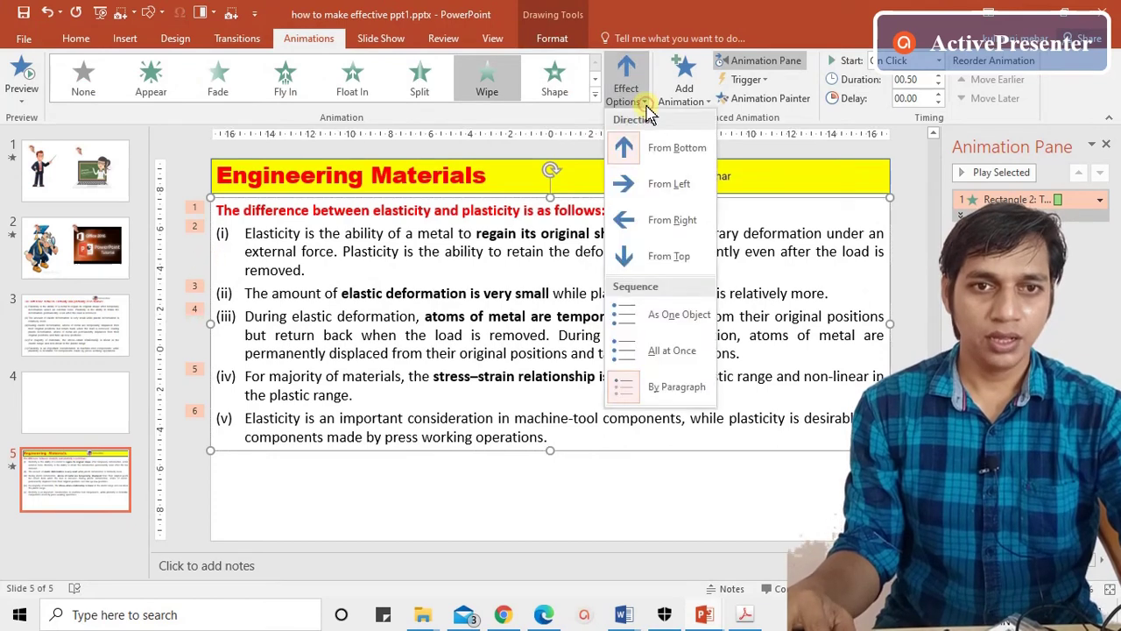
left_click(645, 187)
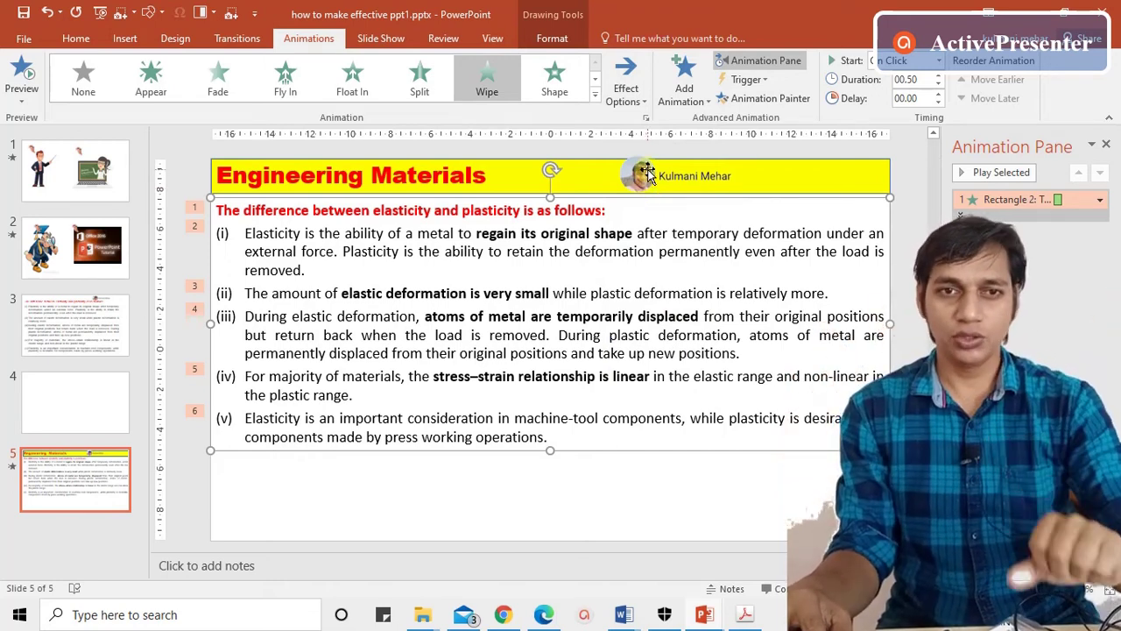
left_click(625, 92)
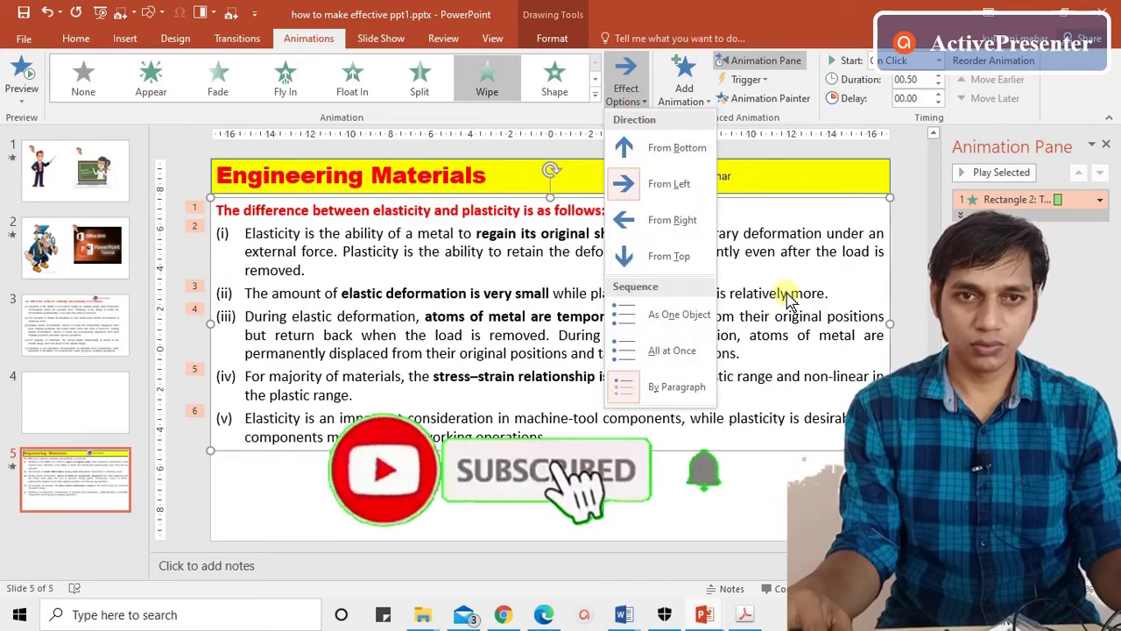
left_click(787, 292)
- Set the Wipe to animate text By word with a 10% delay between words
left_click(646, 119)
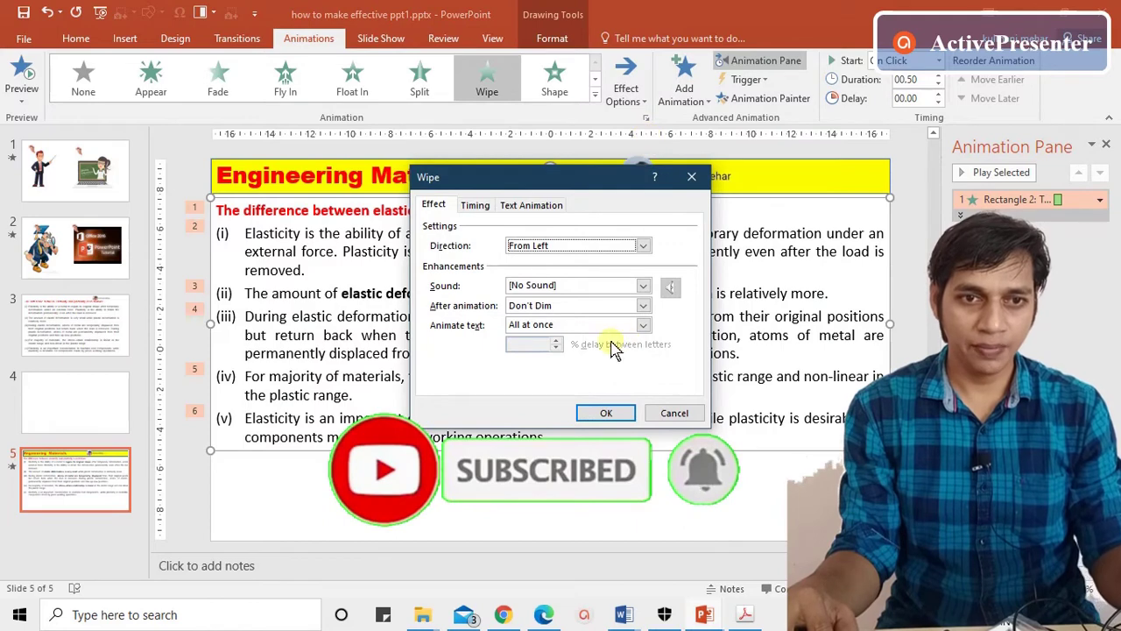
left_click(642, 325)
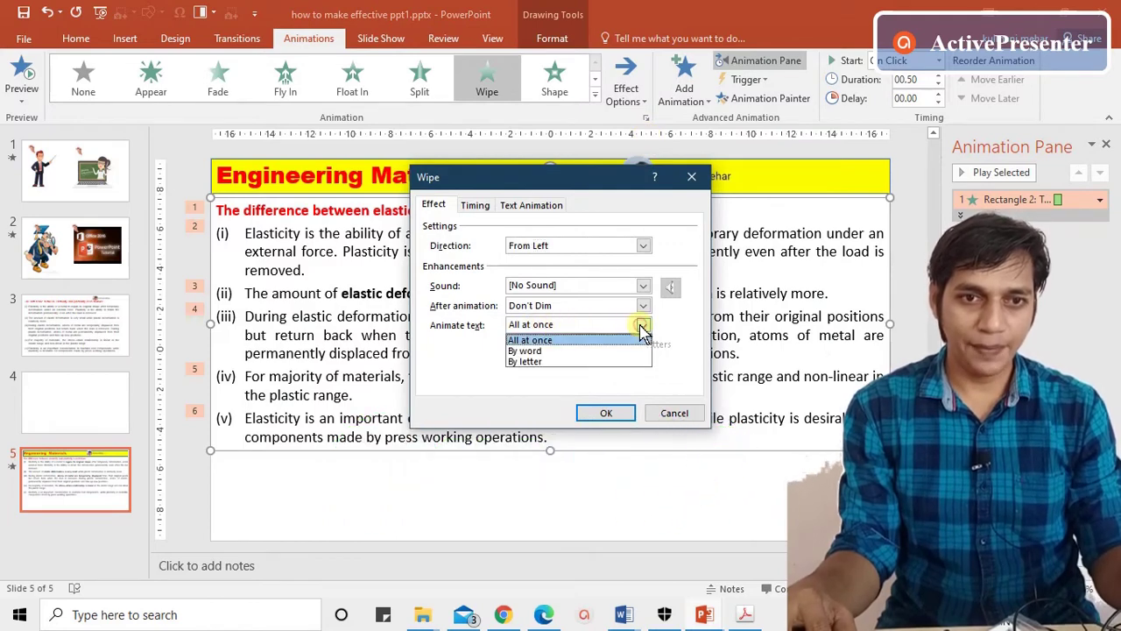
left_click(561, 351)
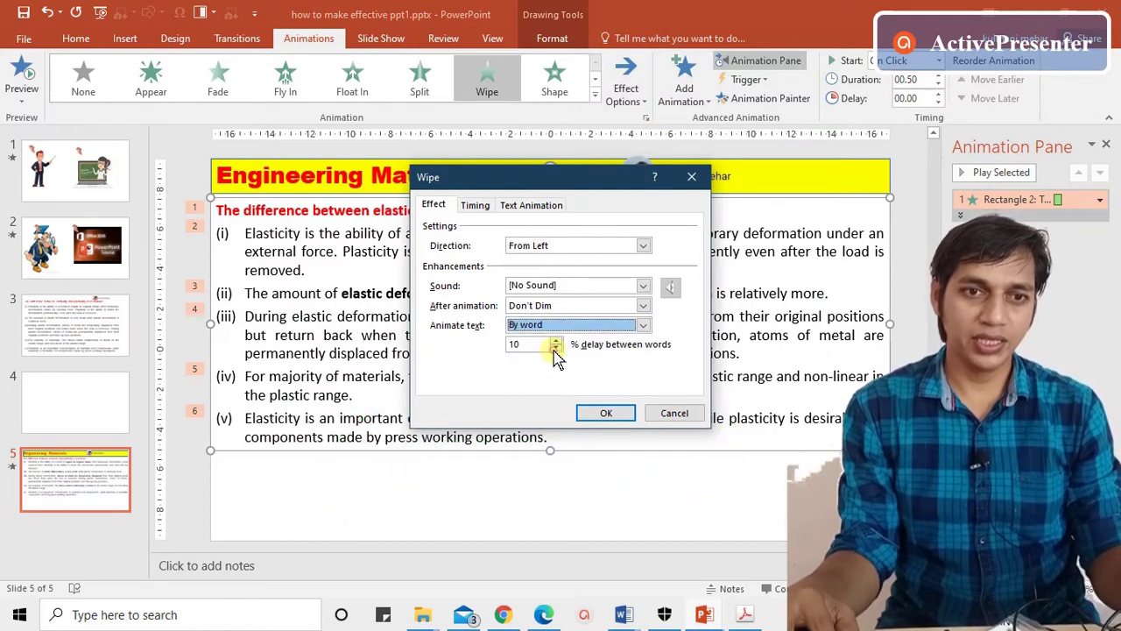
left_click(530, 345)
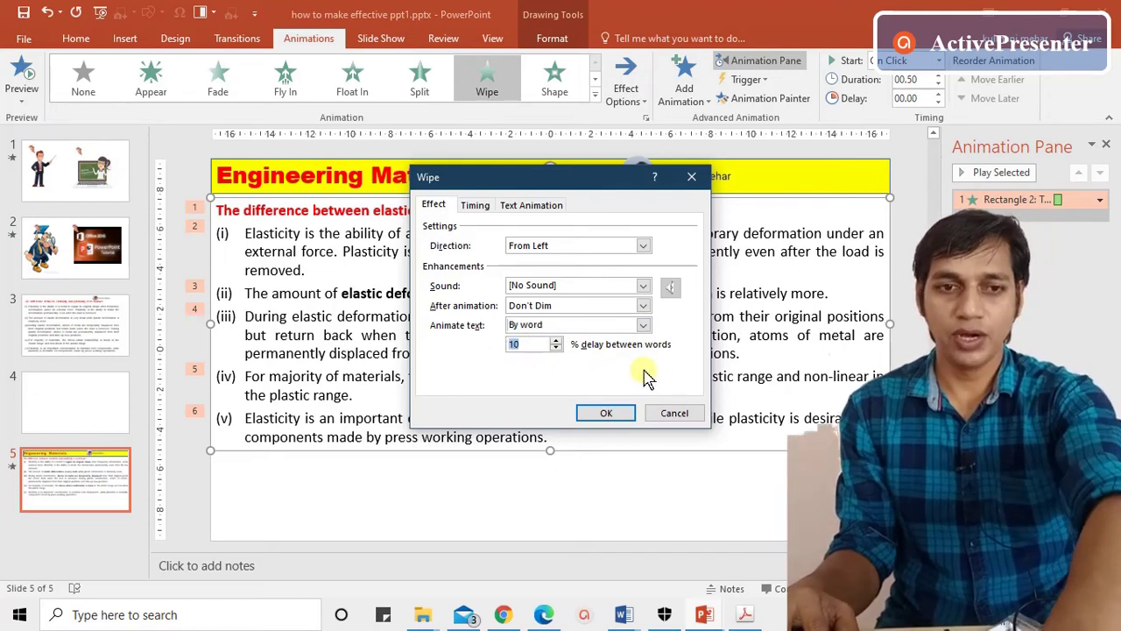
left_click(613, 413)
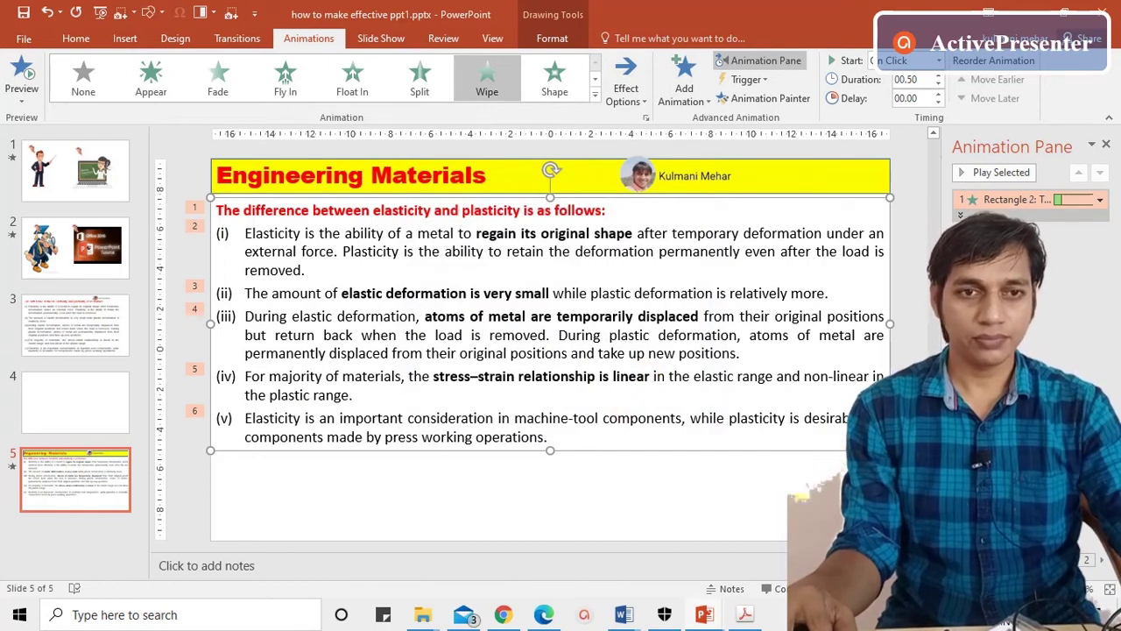
key("shift+F5")
- Play the heading line's word-by-word wipe in the slide 5 slide show
left_click(668, 443)
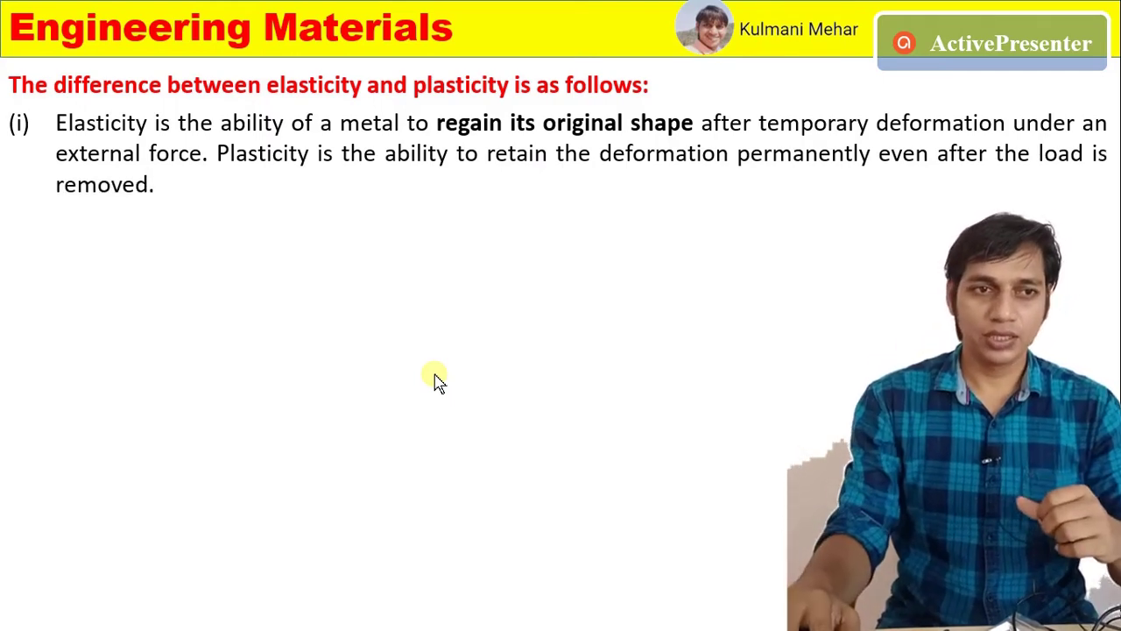
- Reveal points (ii)–(v) word by word, then advance to the end-of-show screen
left_click(437, 392)
key("Left")
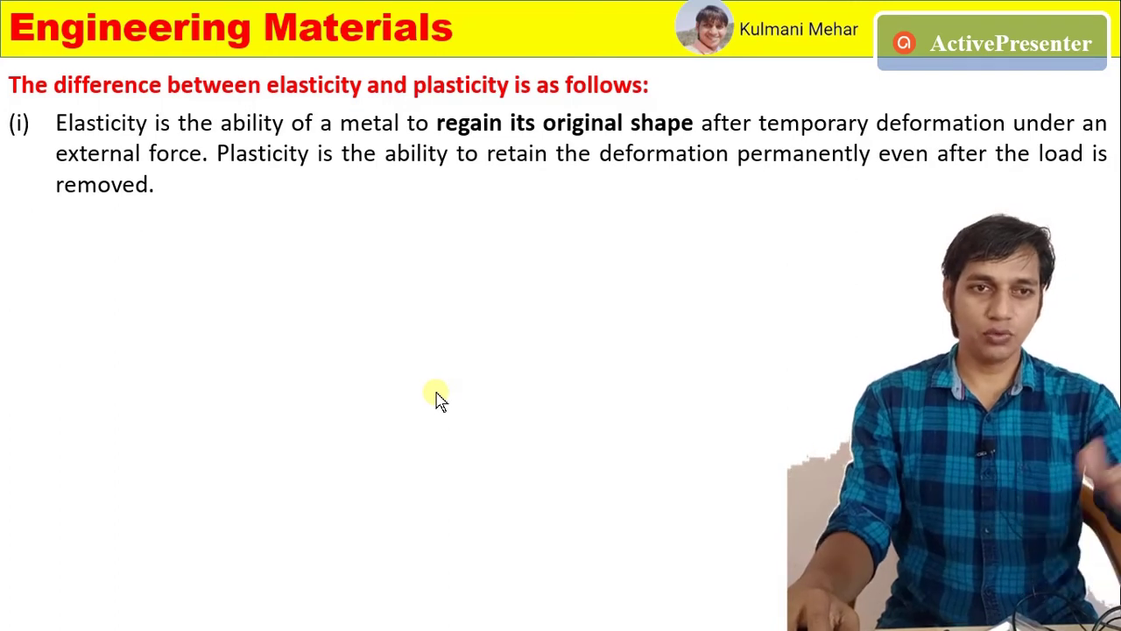
left_click(436, 393)
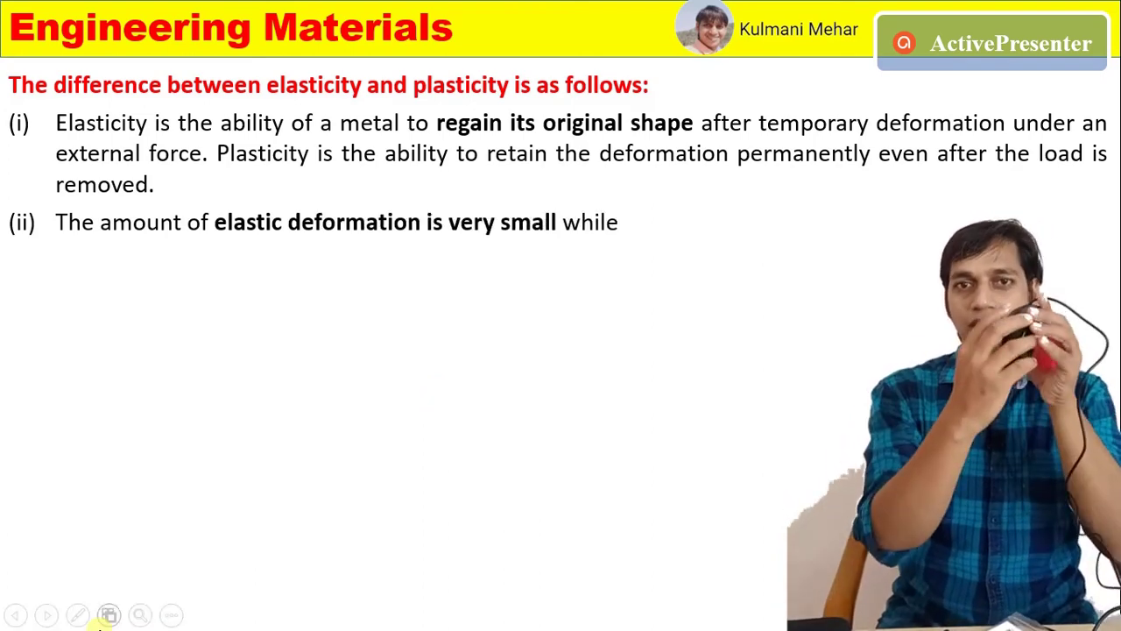
left_click(101, 624)
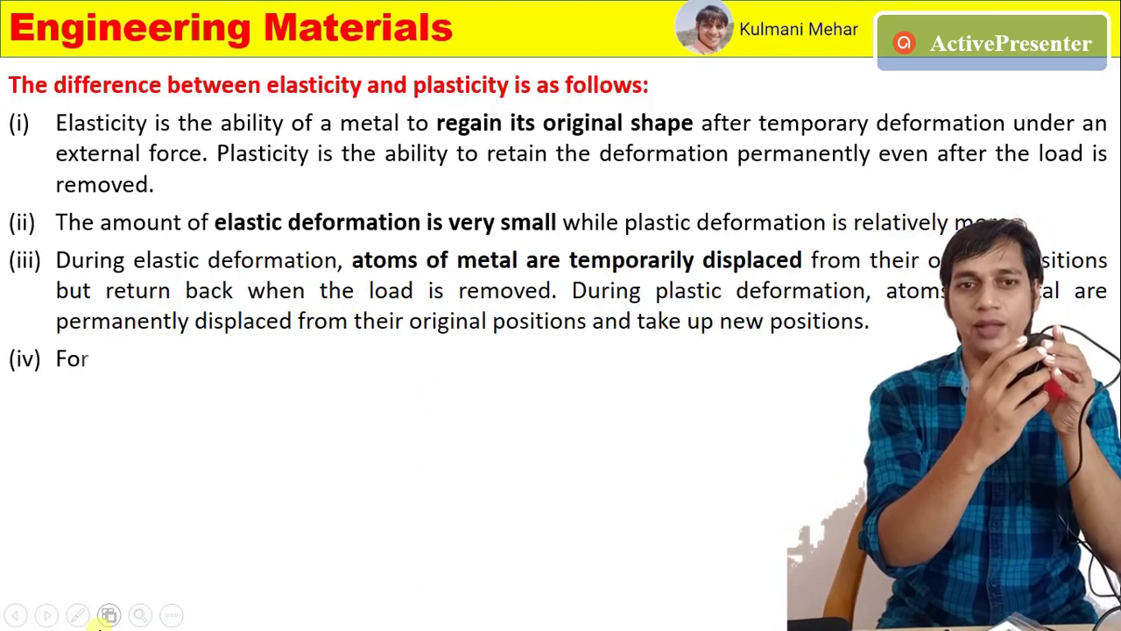
scroll(101, 624, "down", 2)
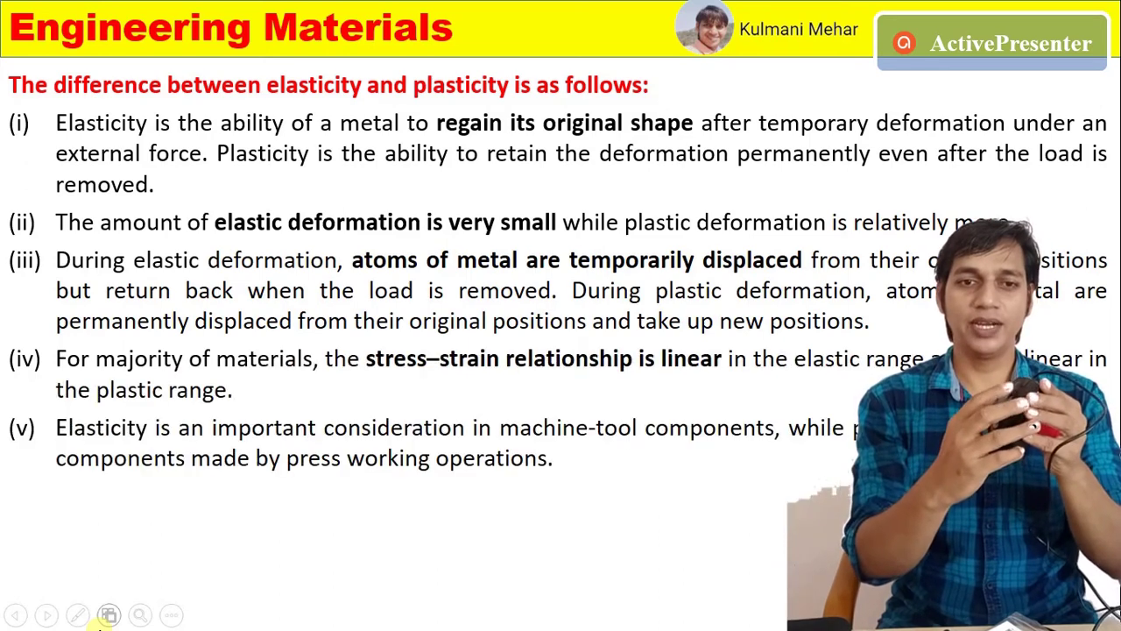
scroll(101, 624, "up", 1)
scroll(101, 624, "up", 1)
scroll(100, 623, "up", 1)
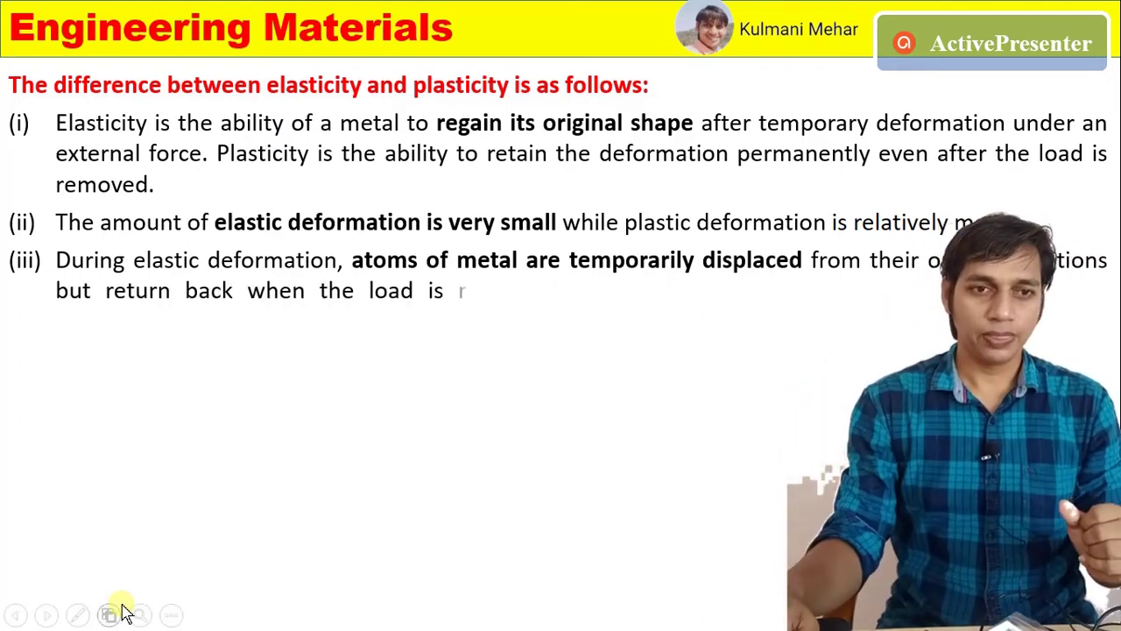
left_click(116, 608)
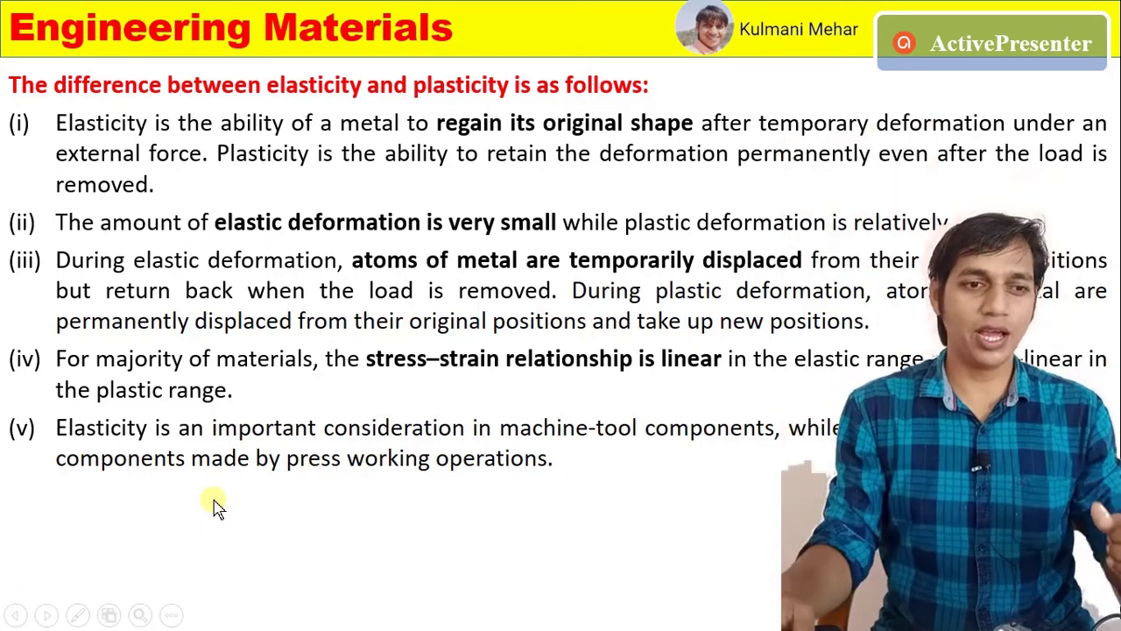
left_click(366, 399)
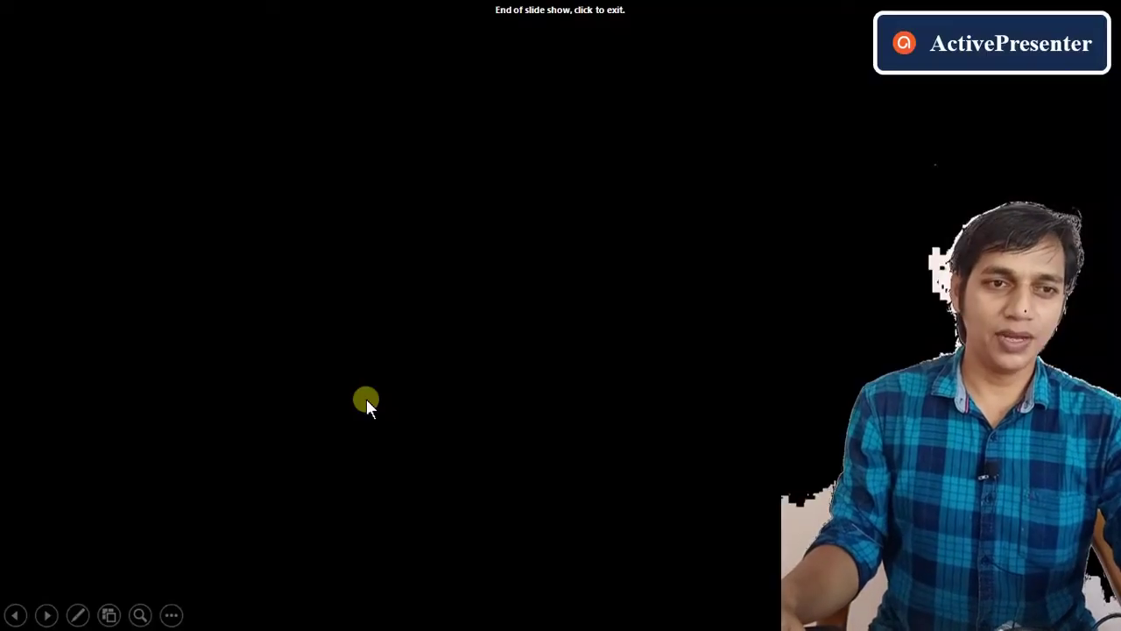